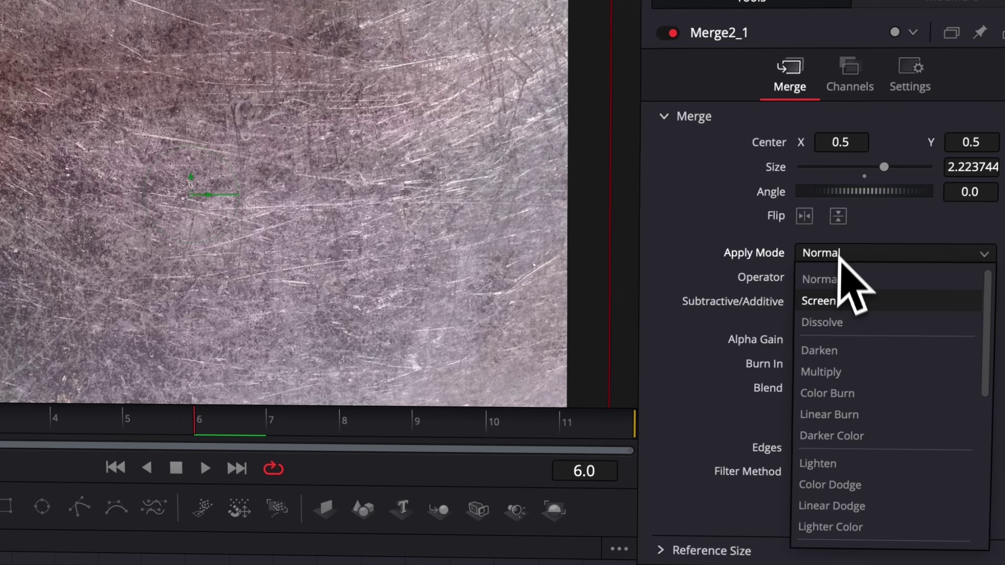
Change Merge2_1's Apply Mode from Normal to Screen for the scratch texture
left_click(830, 301)
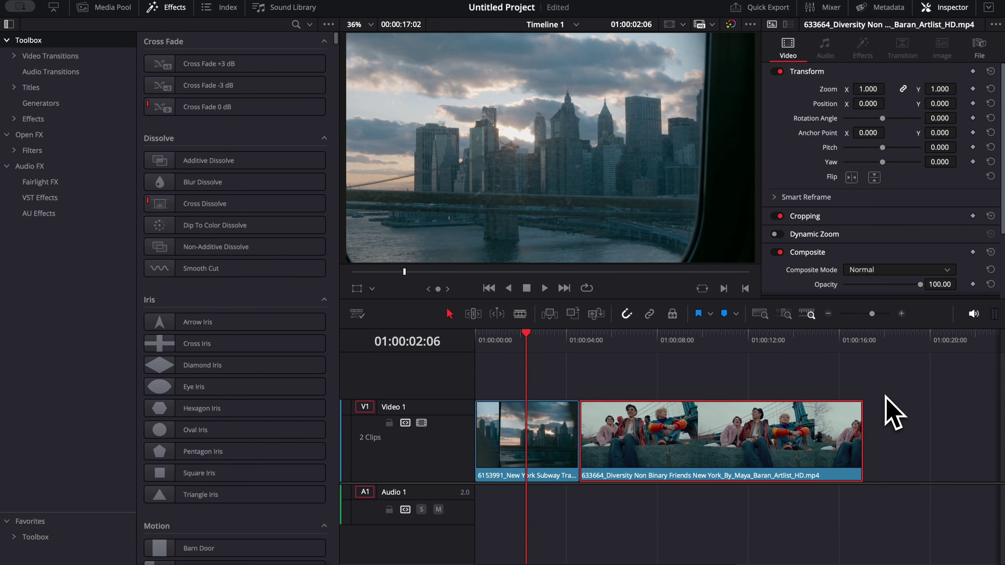
Preview the two clips and drop a Cross Dissolve onto their junction
left_click_drag(594, 381, 673, 363)
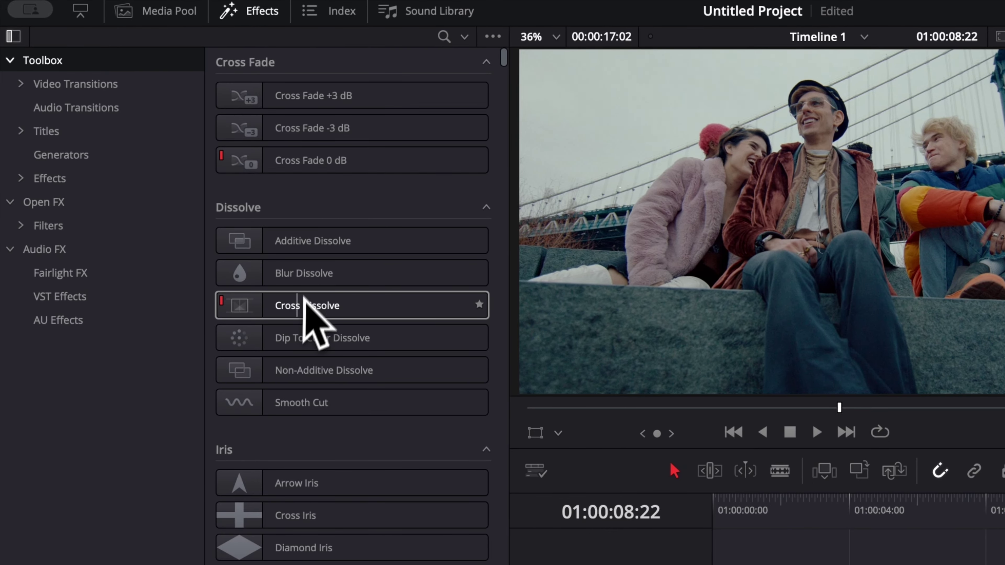
left_click_drag(304, 298, 871, 564)
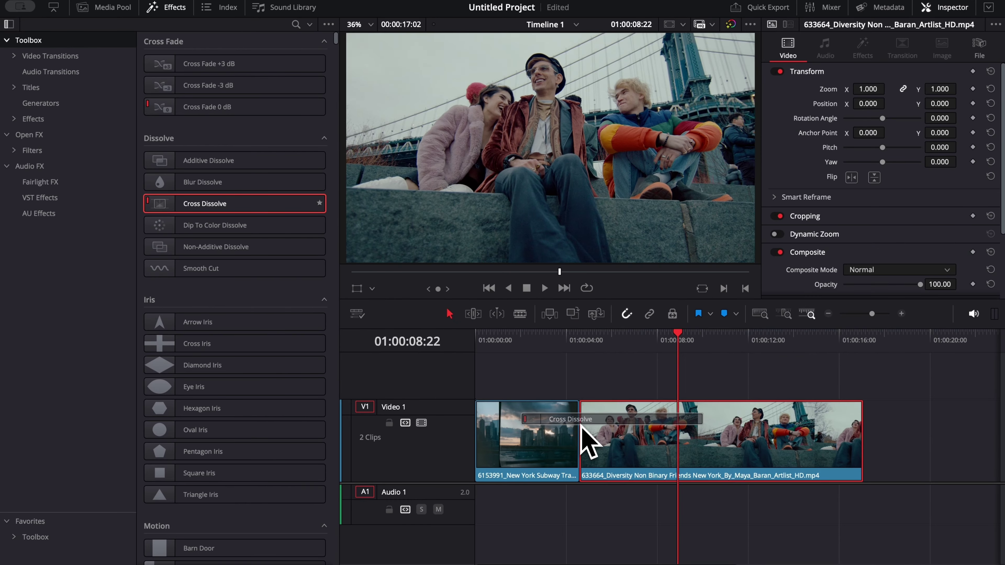
left_click_drag(581, 427, 589, 435)
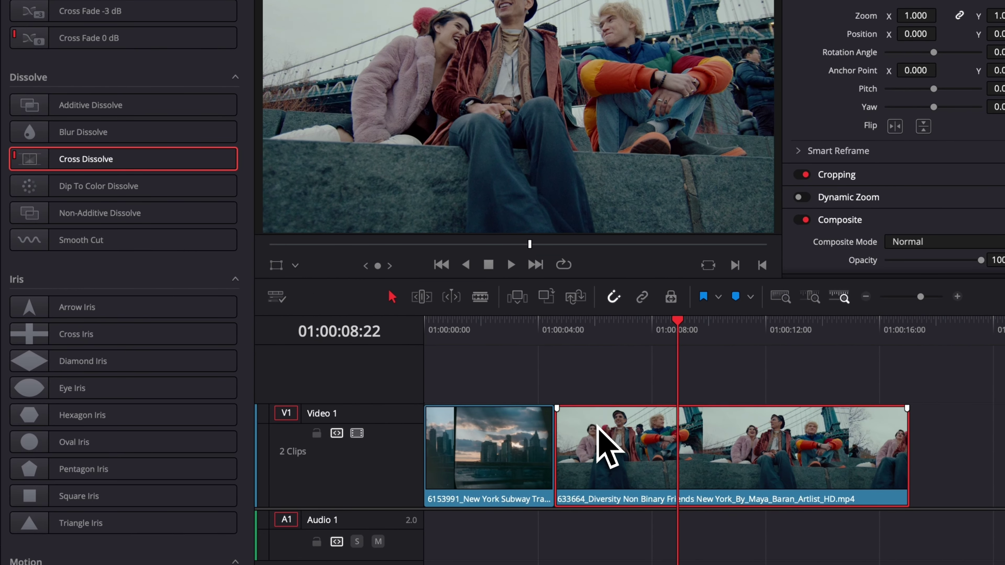
Trim the skyline clip's end and the friends clip's start, closing the gap
left_click(544, 435)
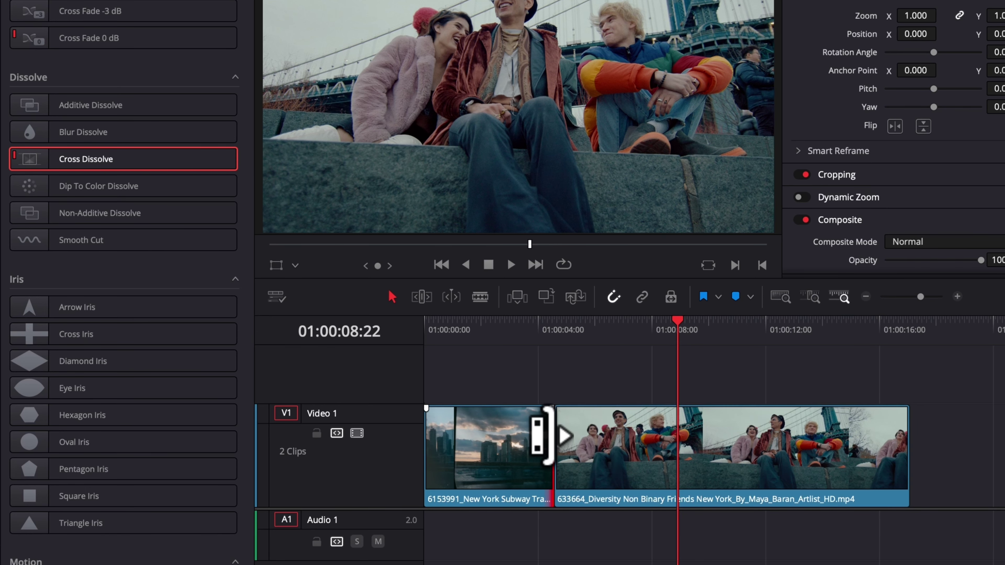
left_click_drag(544, 435, 663, 449)
left_click_drag(760, 459, 605, 463)
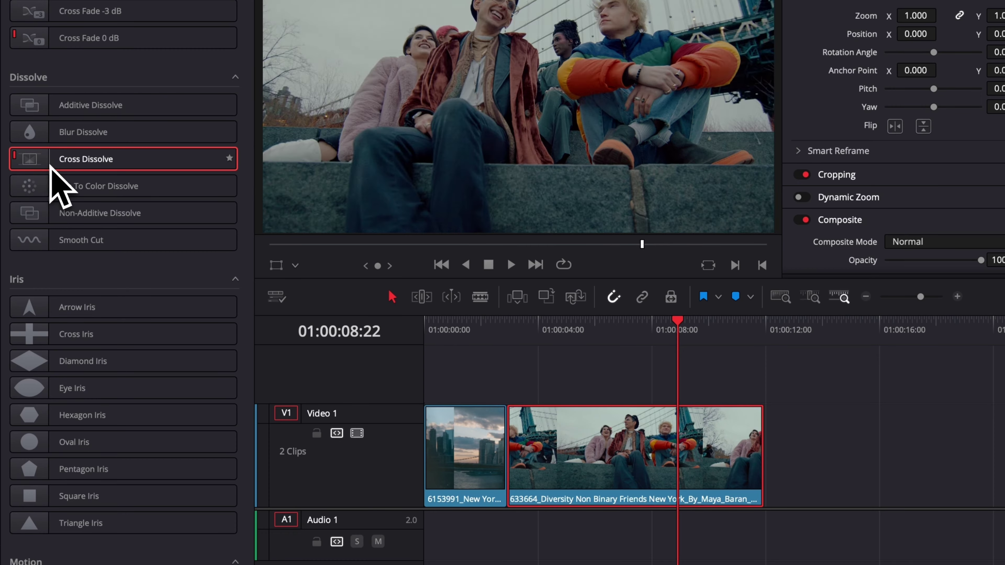
Add a Cross Dissolve at the cut and shorten it to 6 frames (0.3 s)
left_click_drag(51, 168, 518, 444)
left_click(505, 477)
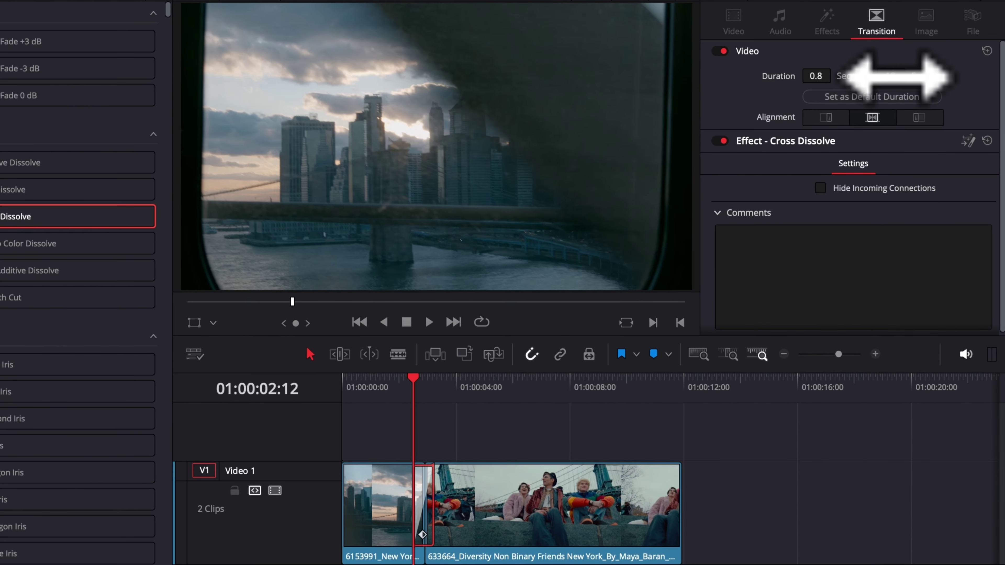
left_click_drag(897, 78, 885, 78)
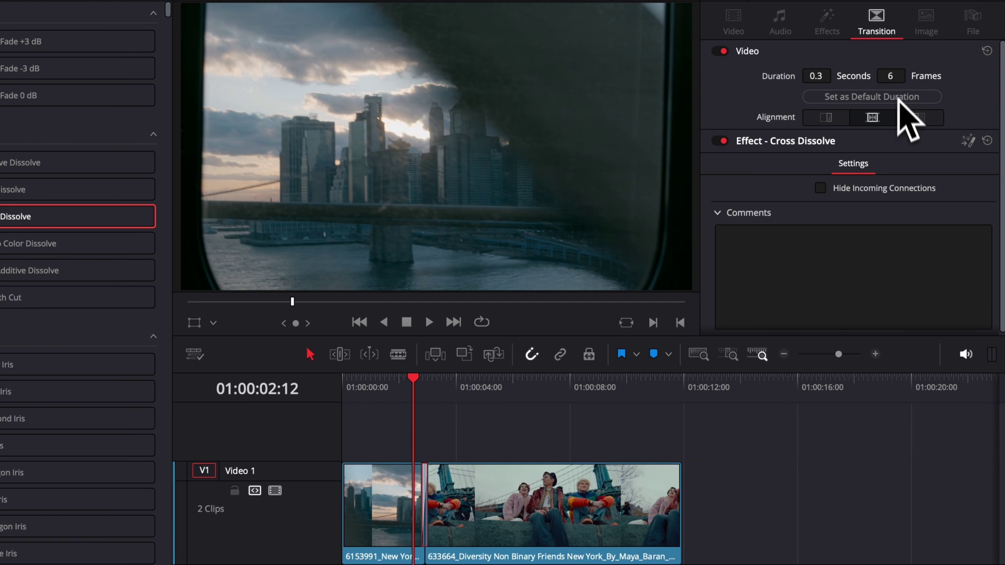
Open the Cross Dissolve in Fusion and scrub the crossfade, landing on frame 4.0
left_click(968, 141)
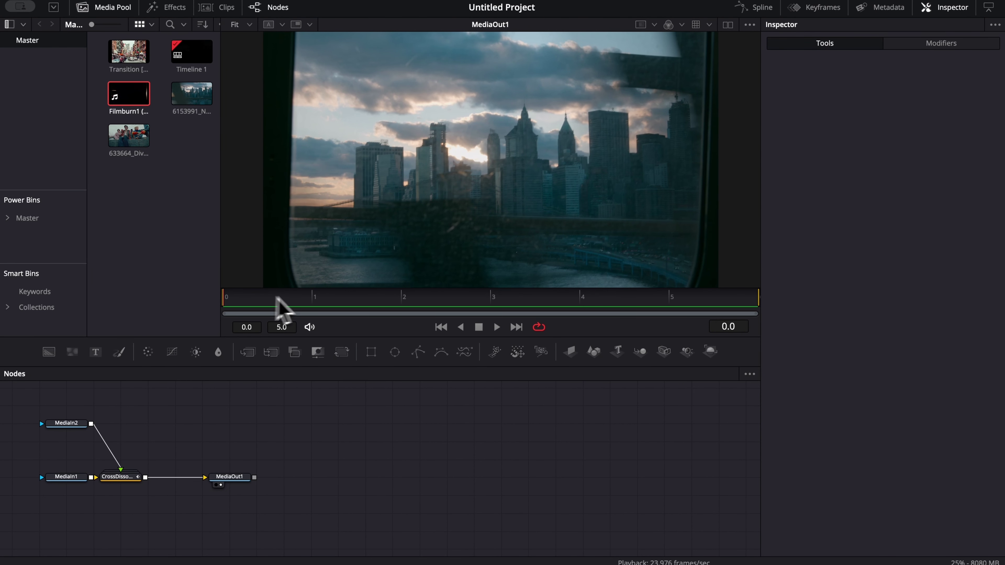
left_click_drag(288, 299, 665, 305)
left_click_drag(748, 318, 430, 299)
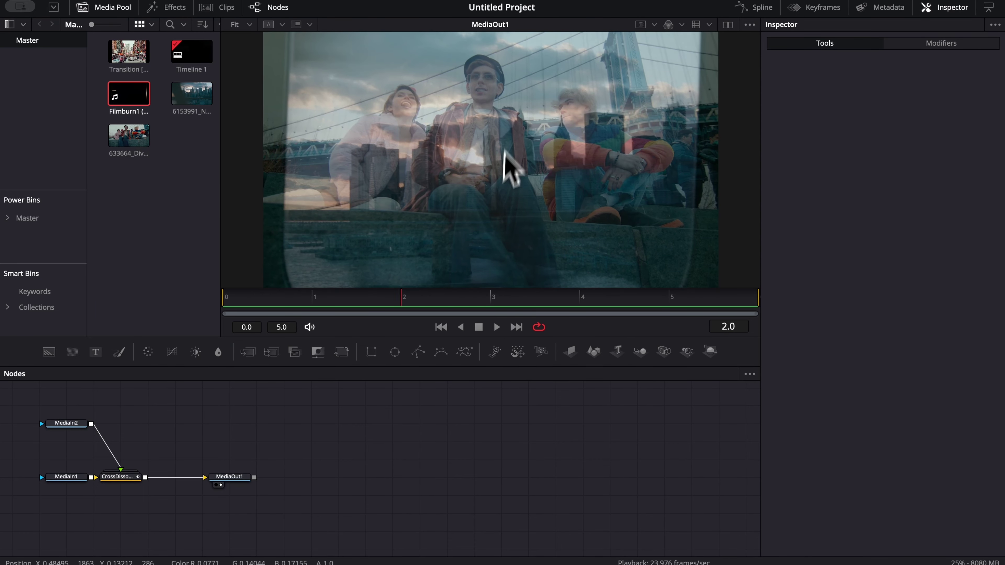
left_click_drag(402, 305, 330, 302)
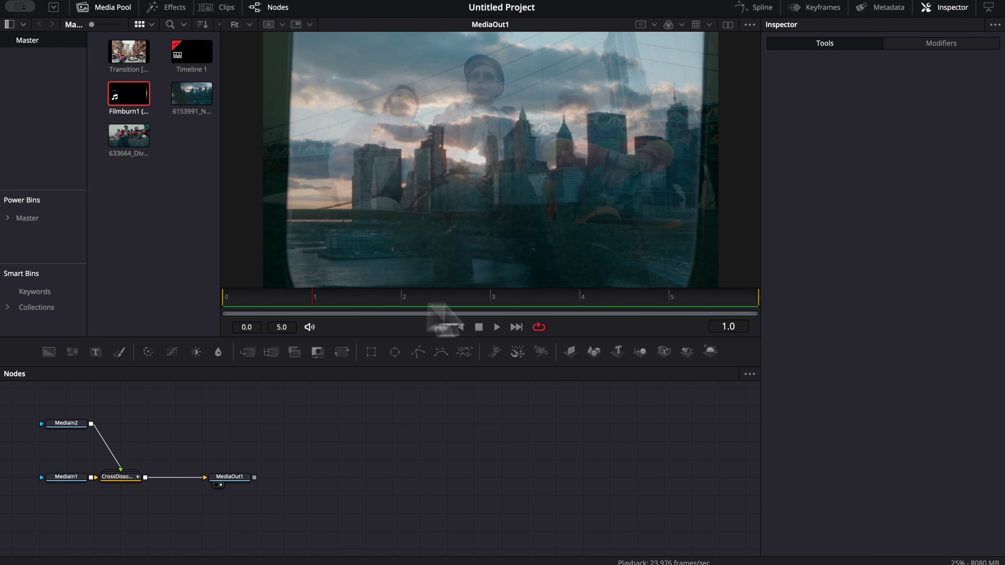
left_click(594, 302)
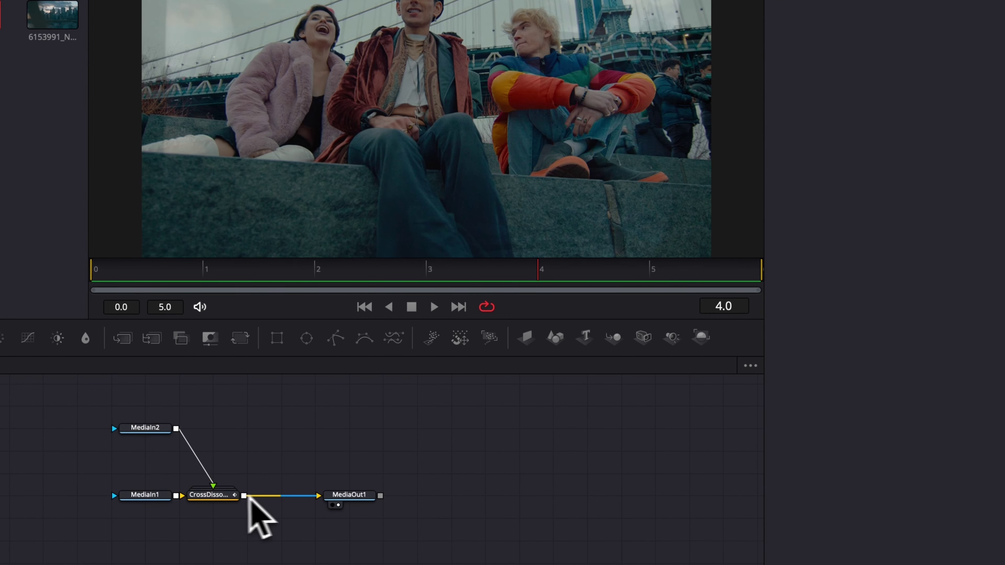
Shift MediaOut1 and CrossDissolve right, expand the group, and select Dissolve1
left_click_drag(339, 502, 462, 498)
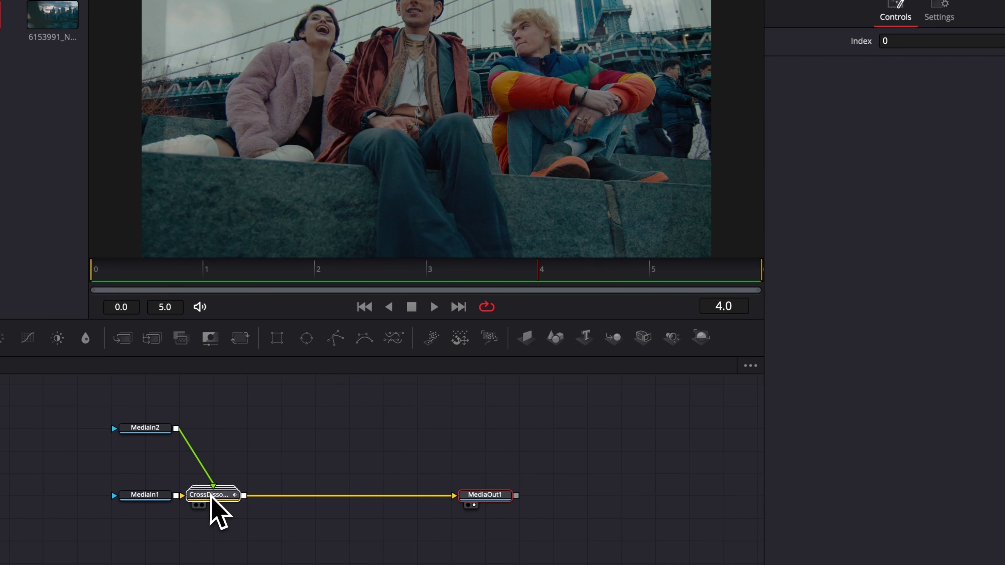
left_click_drag(211, 496, 258, 495)
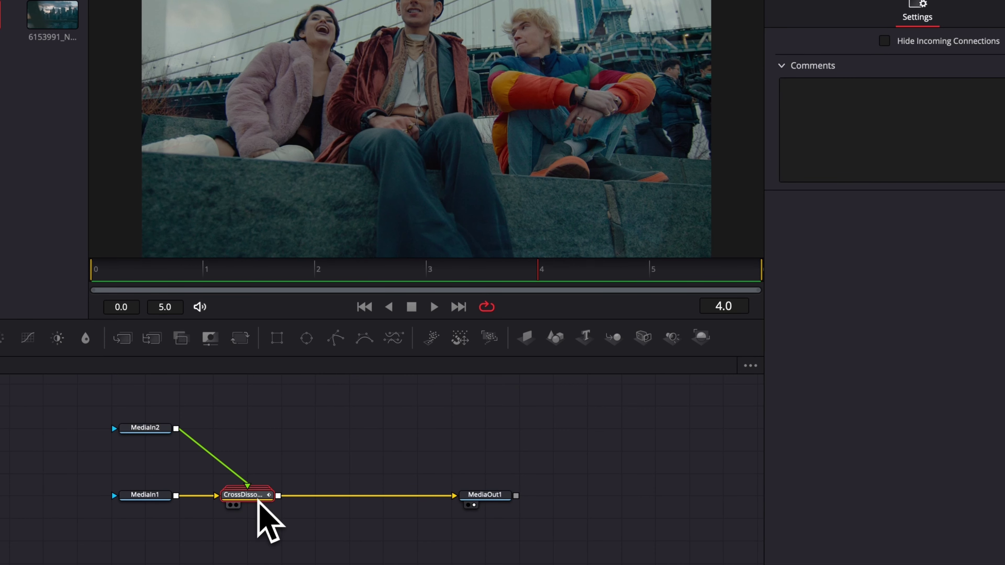
key("ctrl+e")
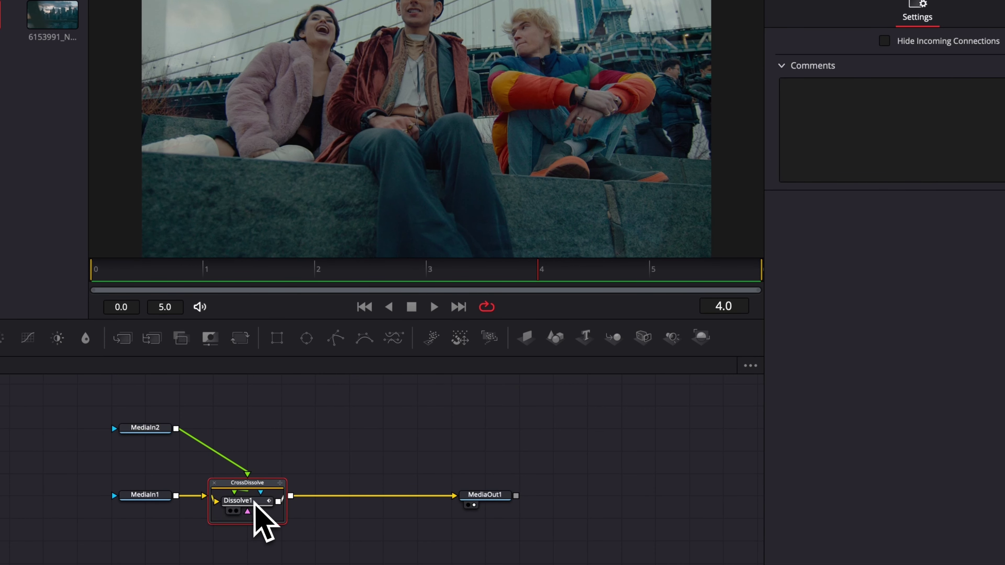
left_click(253, 499)
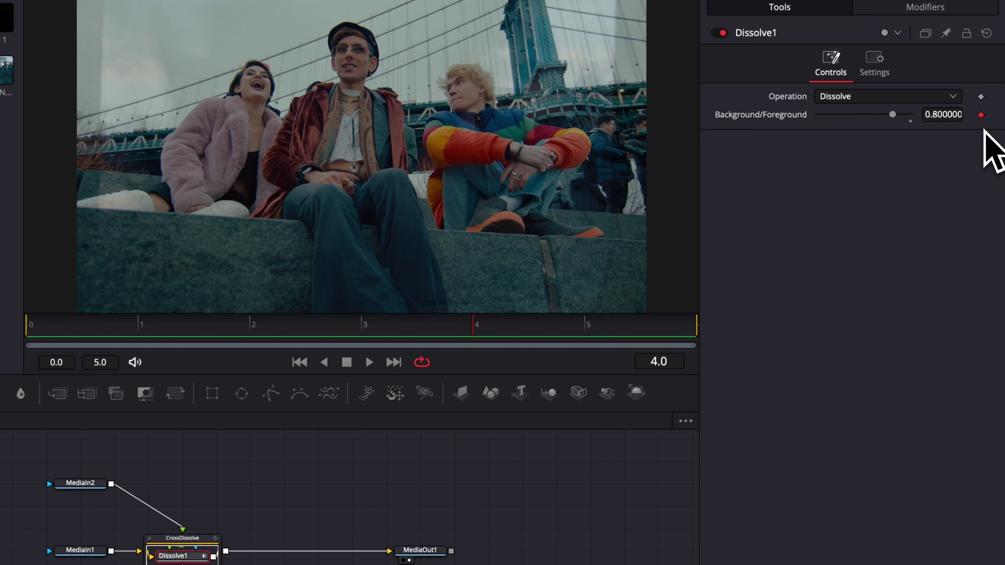
Set Dissolve1's blend curve to Custom and drag its points into a steep step
left_click(937, 9)
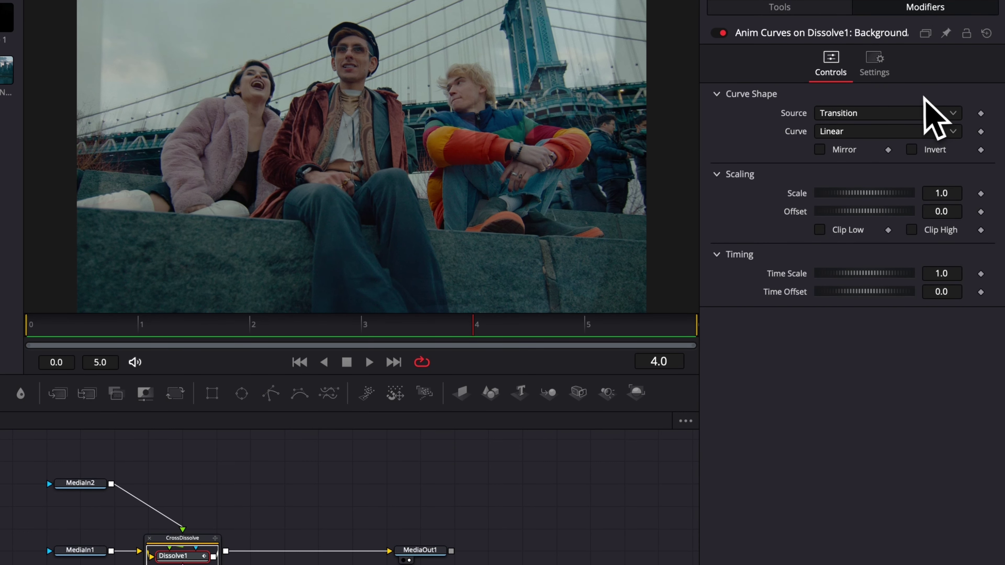
left_click(847, 133)
left_click(839, 184)
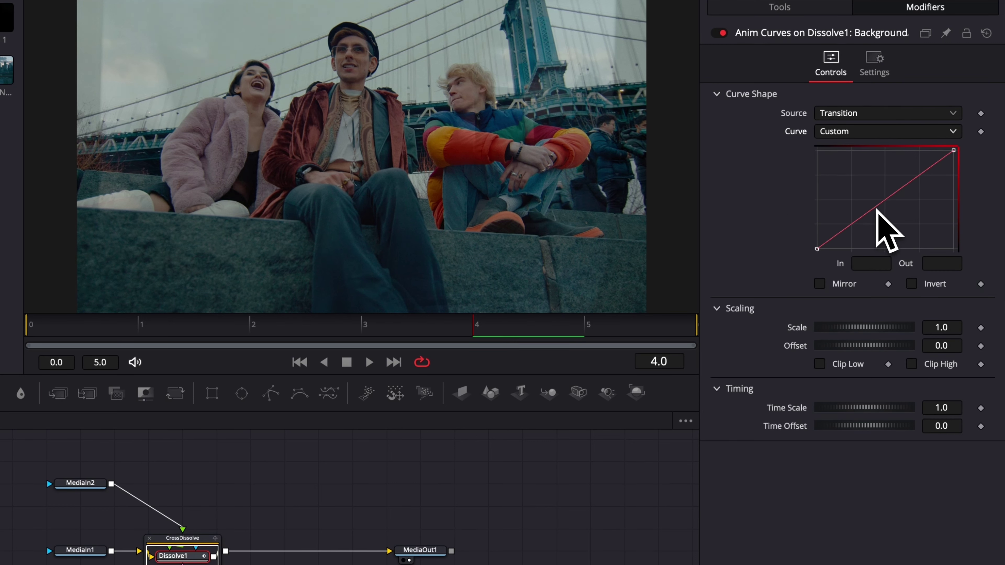
left_click_drag(876, 209, 874, 254)
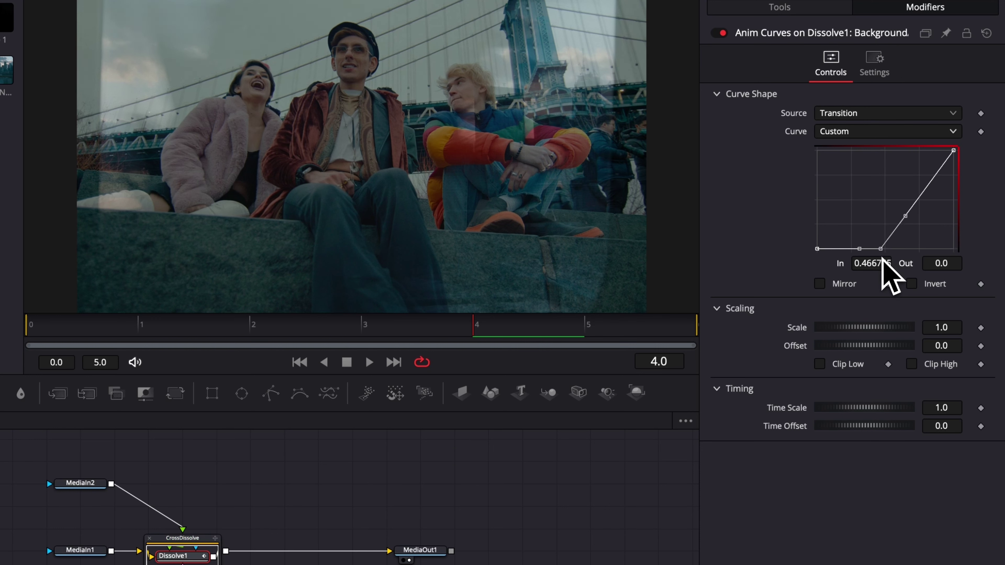
left_click_drag(916, 204, 895, 150)
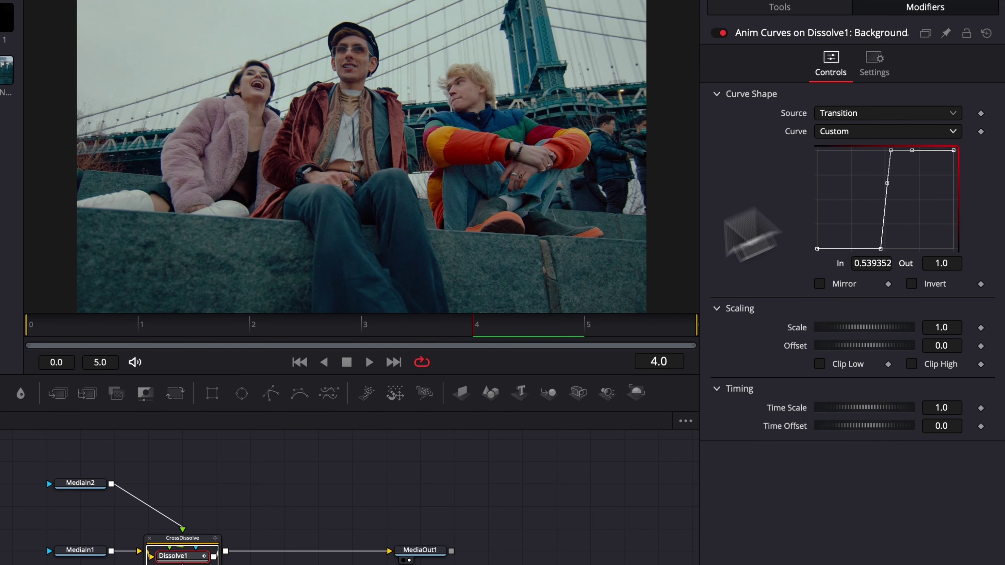
Preview the new dissolve timing from frame 3.0 with playback
left_click_drag(292, 332, 343, 333)
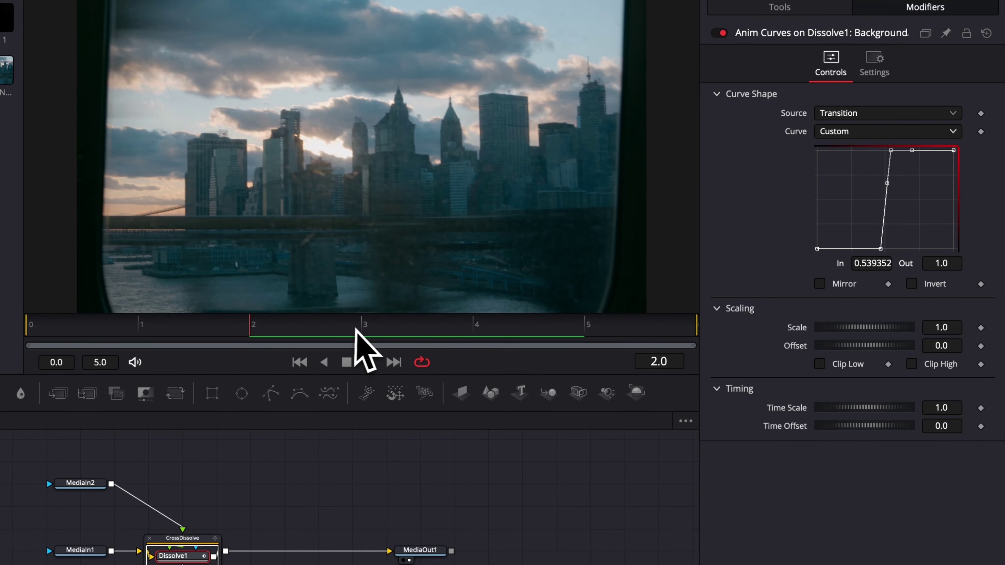
left_click(381, 331)
key("space")
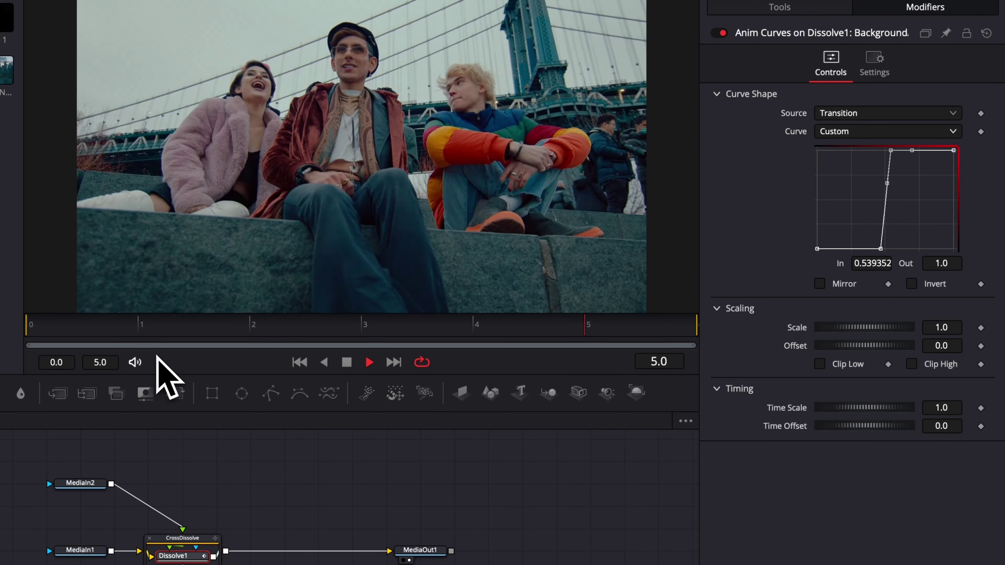
key("space")
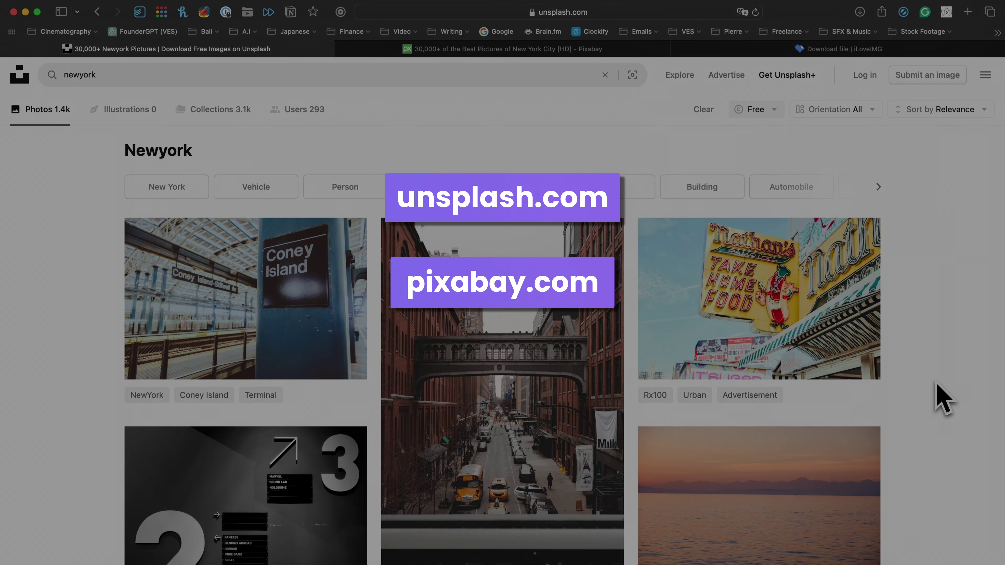
Browse down the free Unsplash 'newyork' photos, then return to the Resolve Fusion composition
scroll(937, 394, "down", 10)
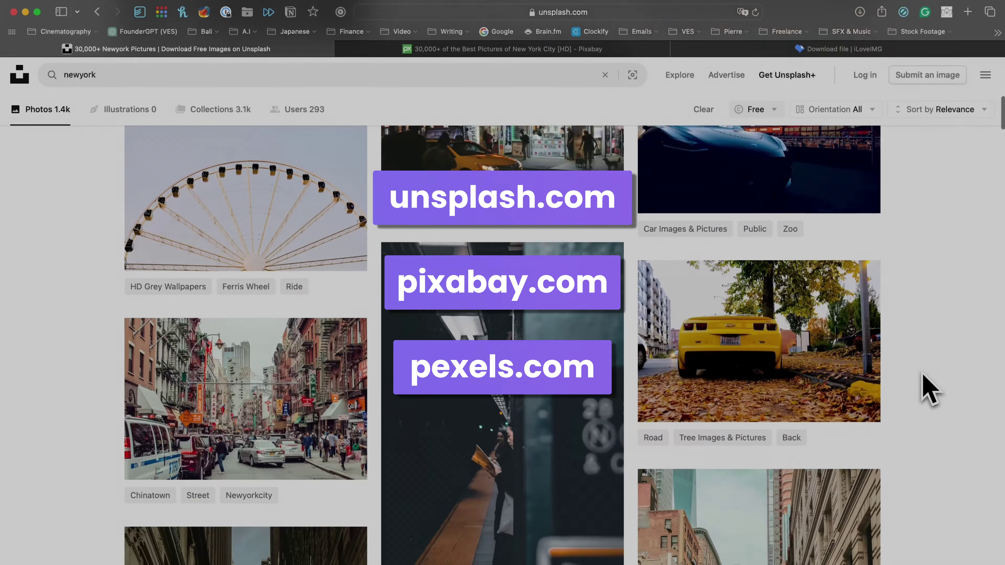
scroll(929, 389, "down", 15)
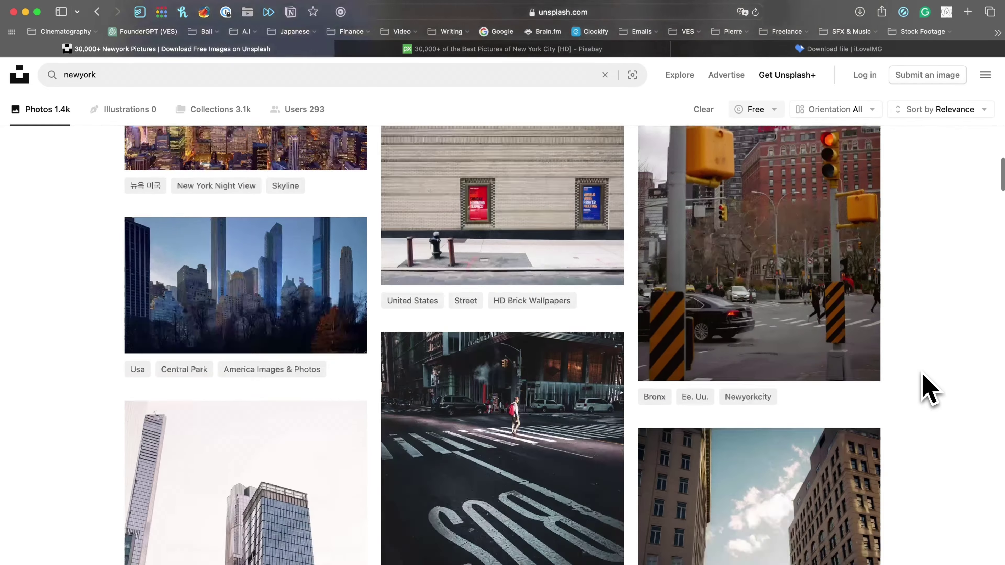
scroll(923, 375, "down", 15)
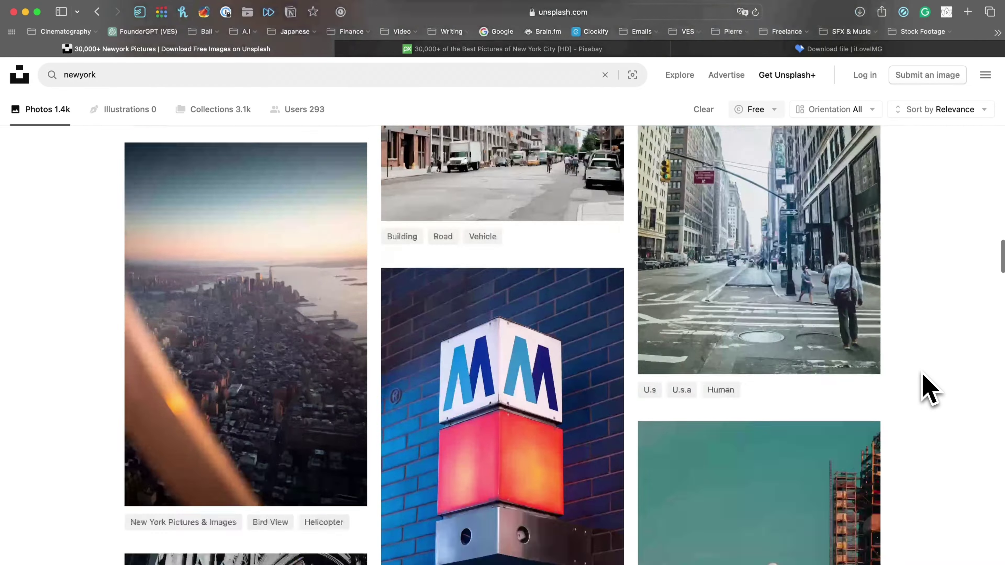
scroll(930, 390, "down", 15)
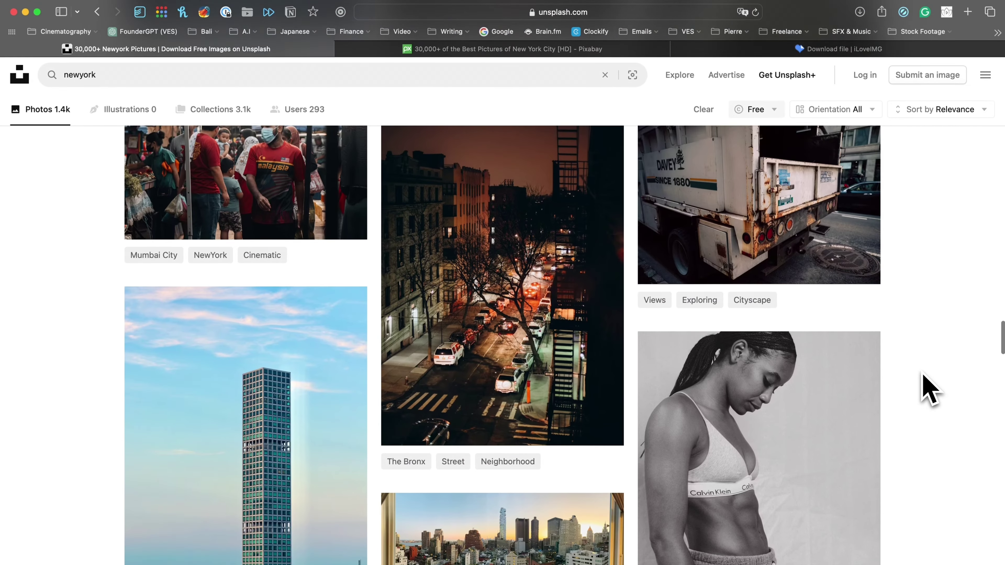
scroll(930, 390, "down", 15)
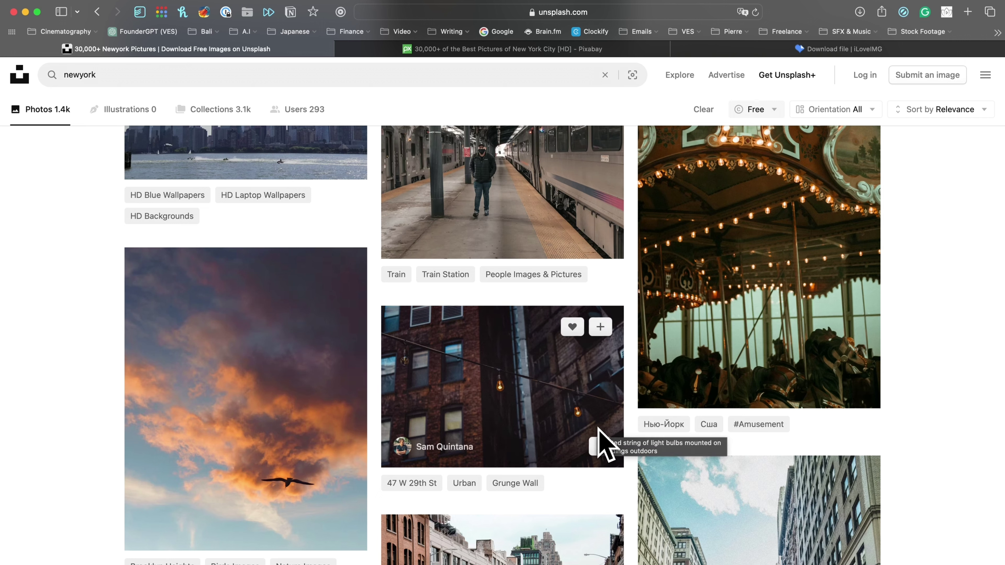
scroll(514, 423, "down", 15)
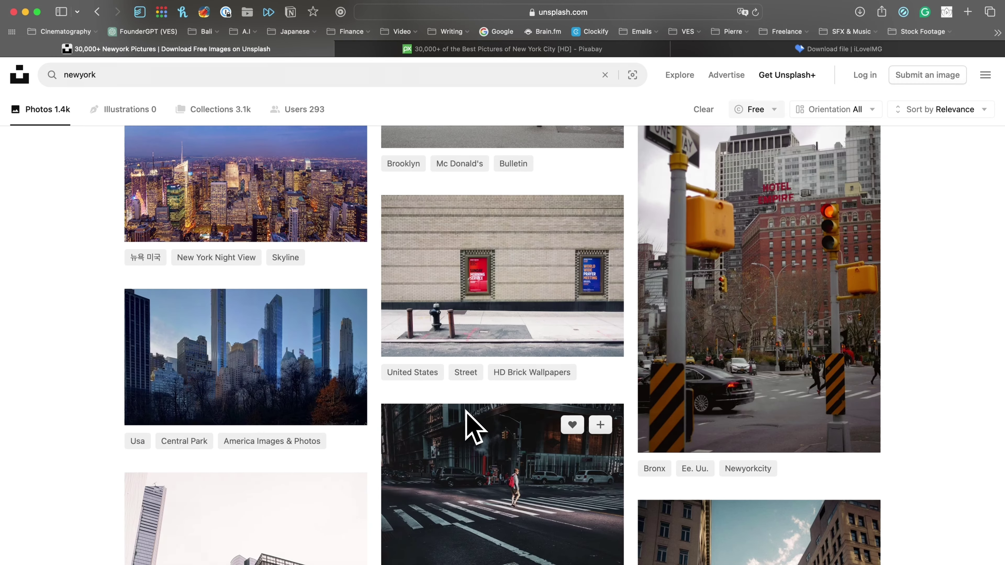
scroll(472, 427, "down", 7)
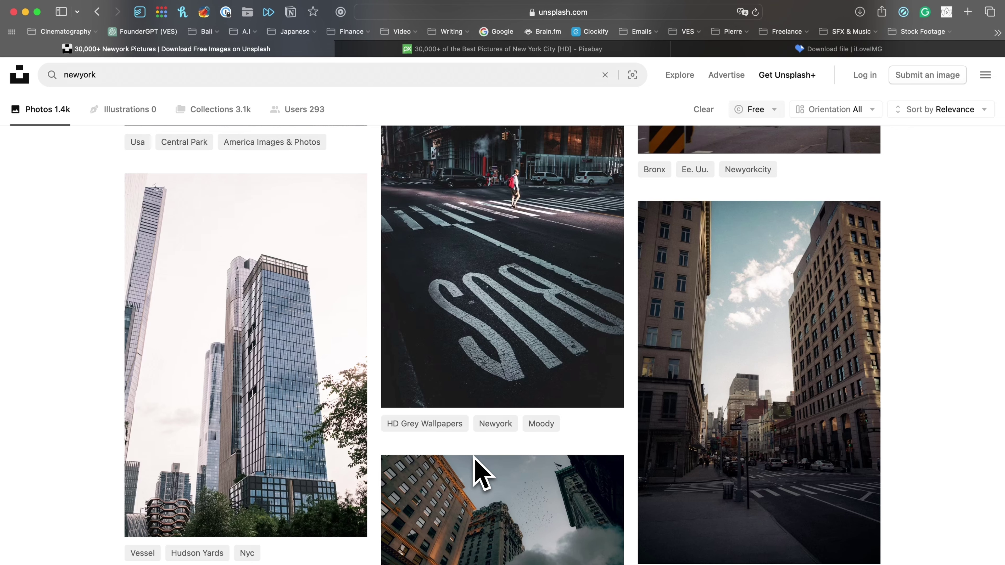
scroll(475, 457, "down", 7)
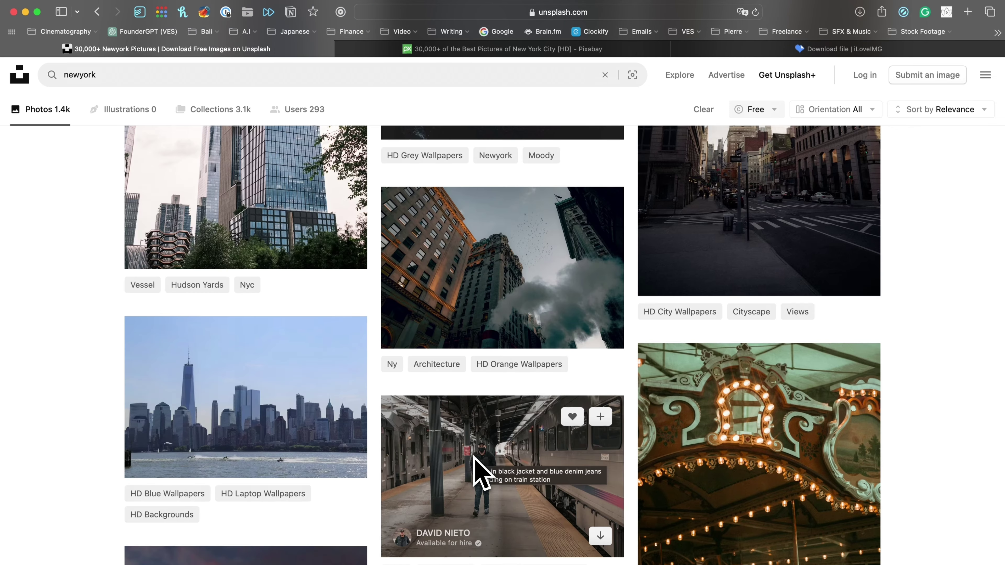
scroll(480, 473, "down", 11)
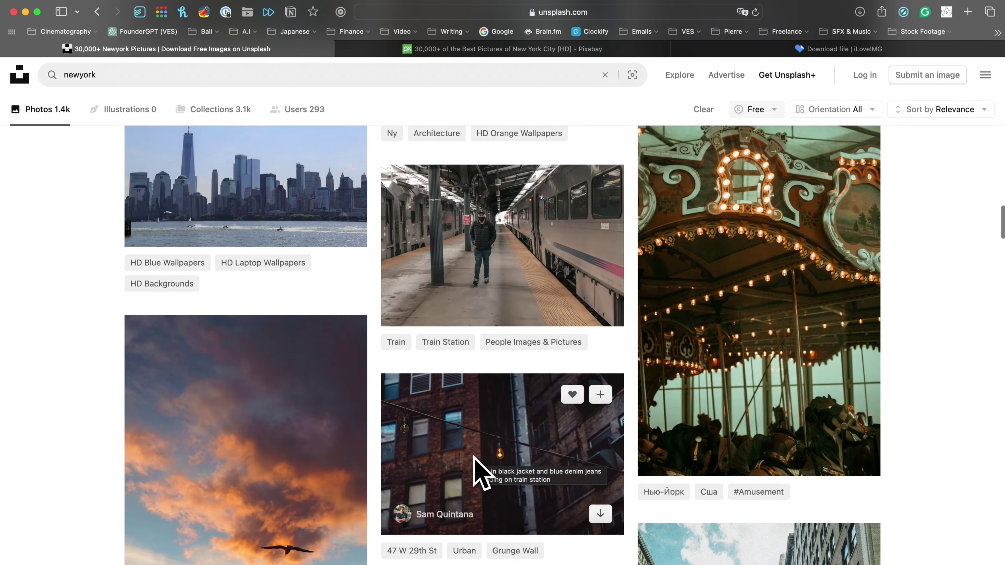
scroll(479, 473, "down", 5)
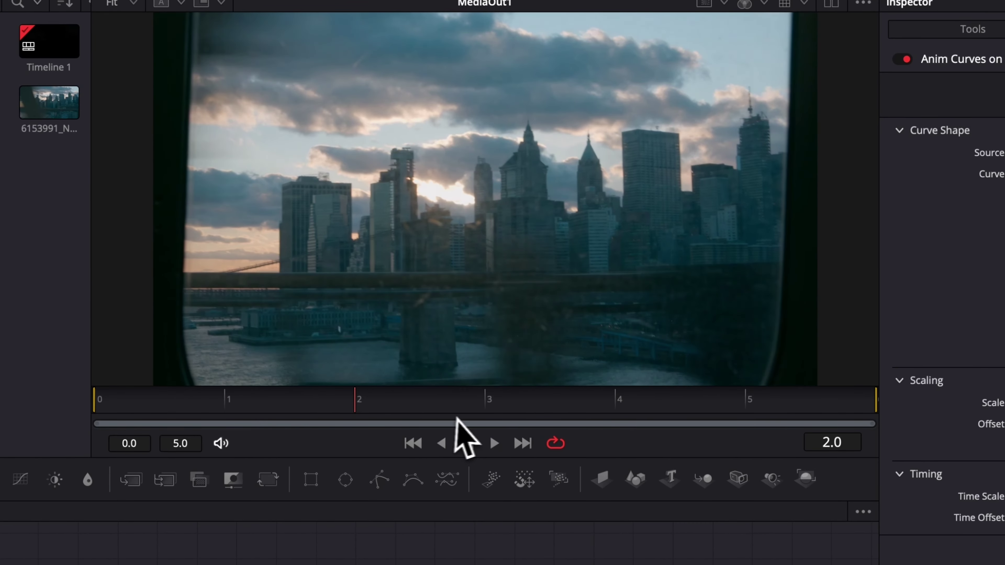
left_click(468, 443)
Scrub the transition and step back one frame, then scroll the Unsplash 'newyork' results
left_click_drag(233, 409, 653, 417)
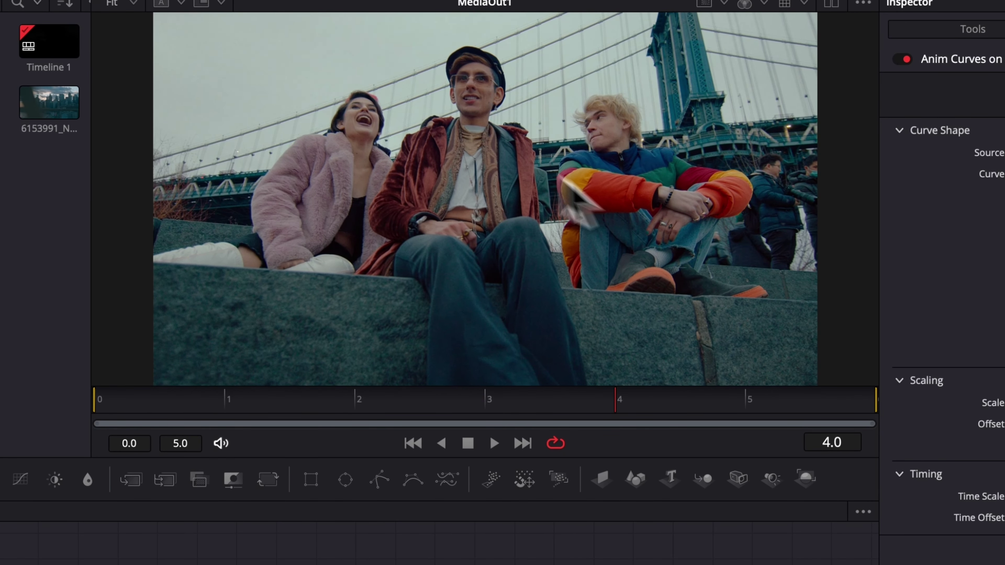
key("Left")
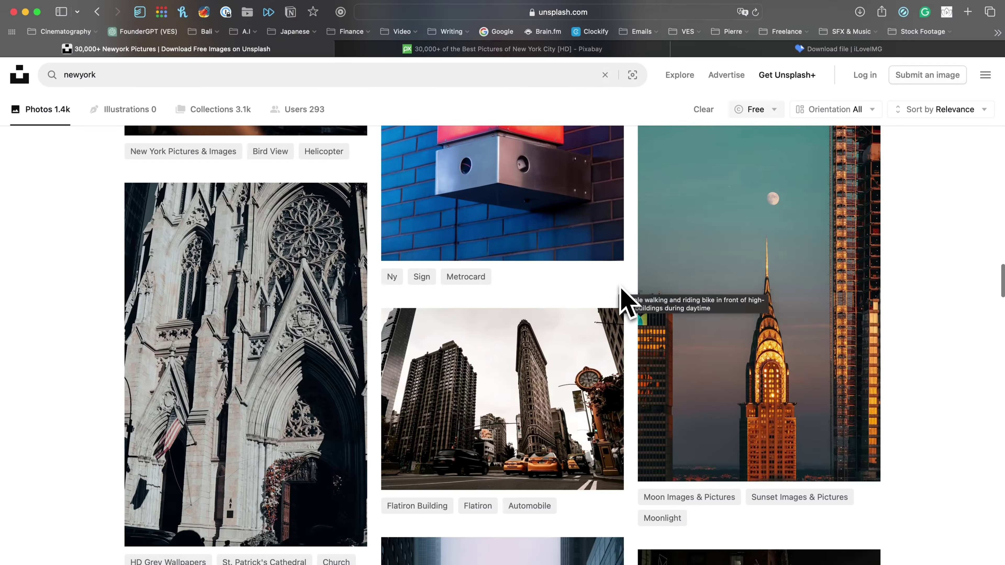
scroll(623, 302, "down", 5)
scroll(623, 303, "down", 3)
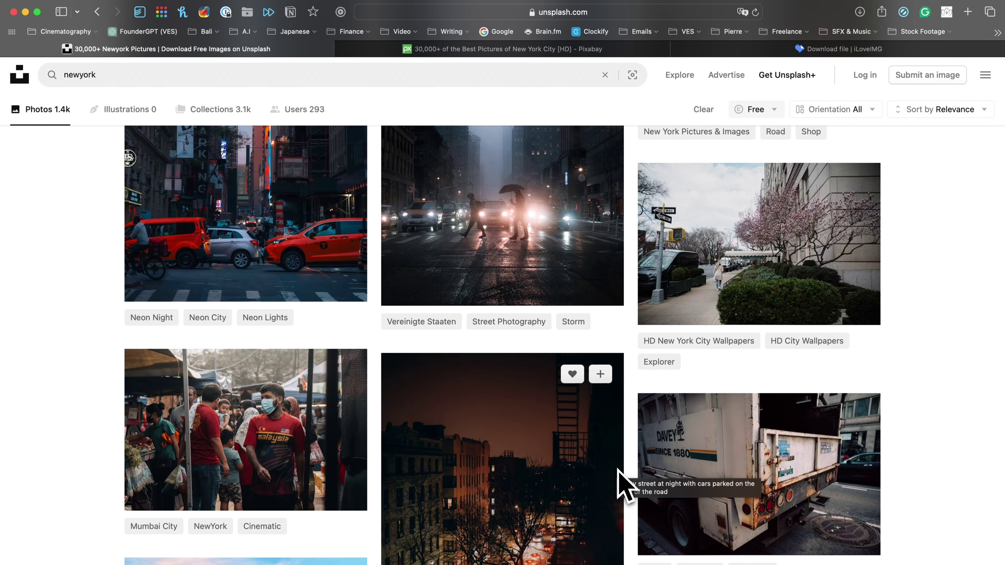
Find and download the red-brick building photo with hanging bulbs from Unsplash
scroll(618, 470, "up", 5)
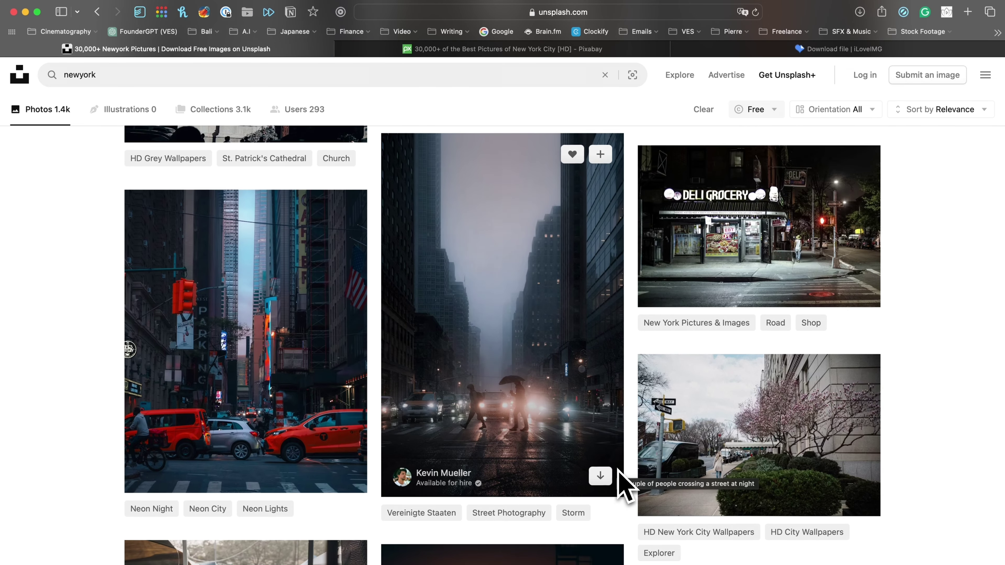
scroll(618, 470, "down", 10)
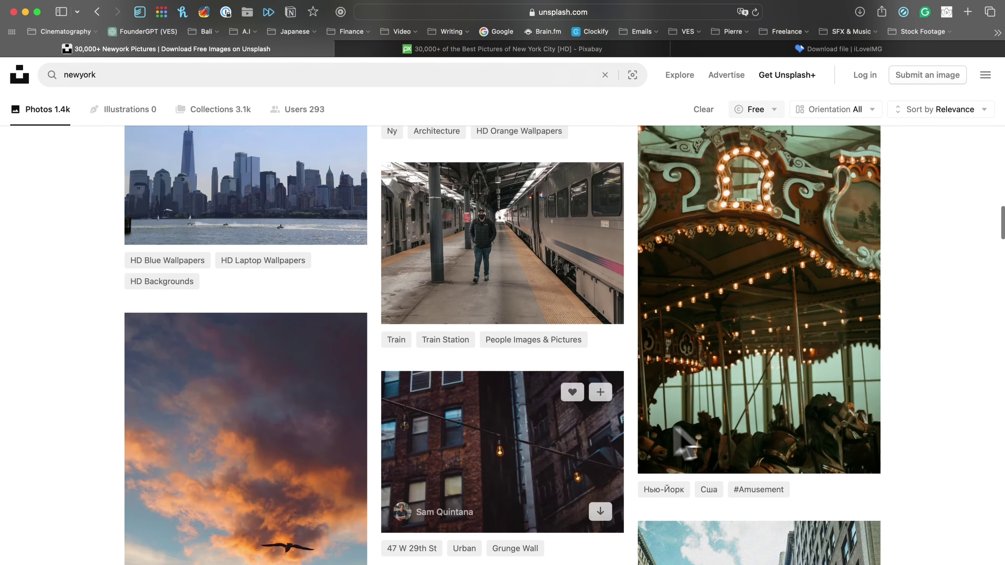
left_click(599, 512)
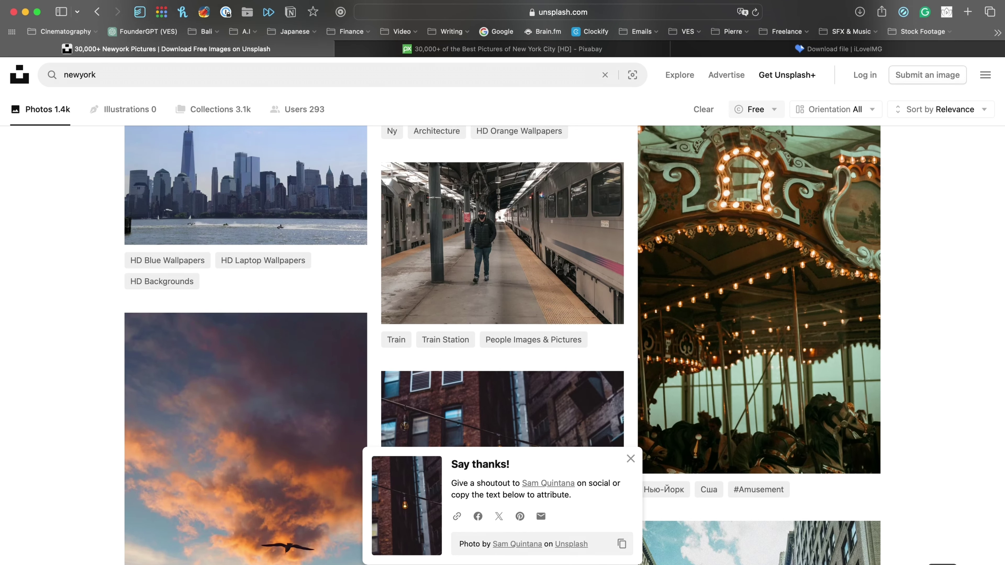
key("ctrl+shift+Tab")
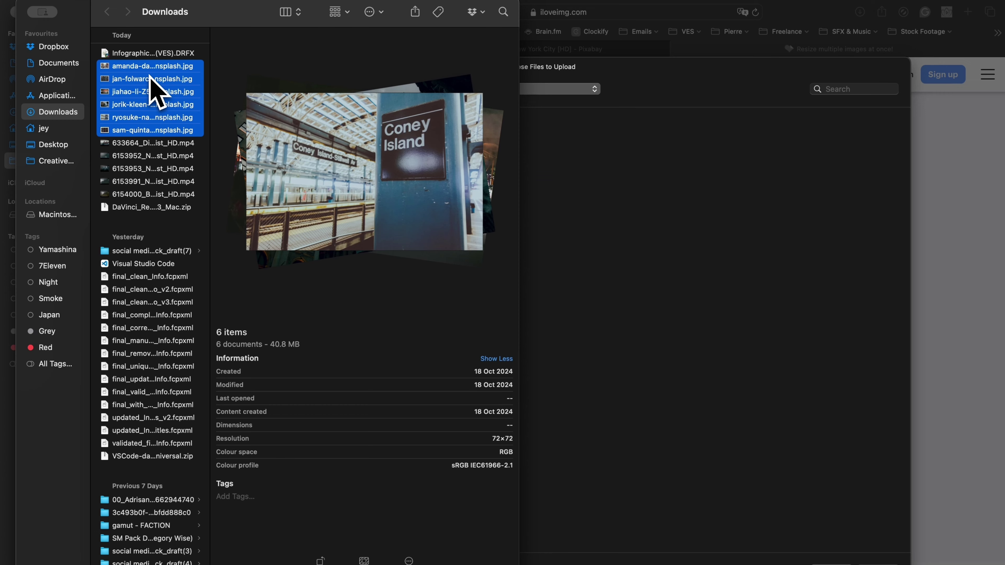
Drag the six downloaded Unsplash JPGs from Downloads into iLoveIMG's Choose Files dialog
left_click_drag(168, 89, 701, 281)
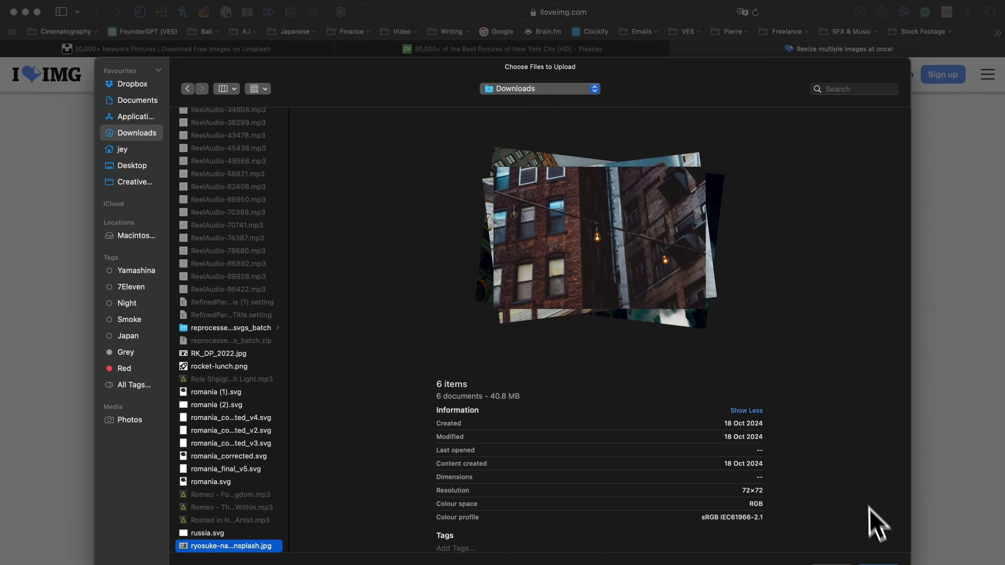
Upload the six photos and resize them by pixels to 1920 × 1080, ignoring aspect ratio
left_click(870, 519)
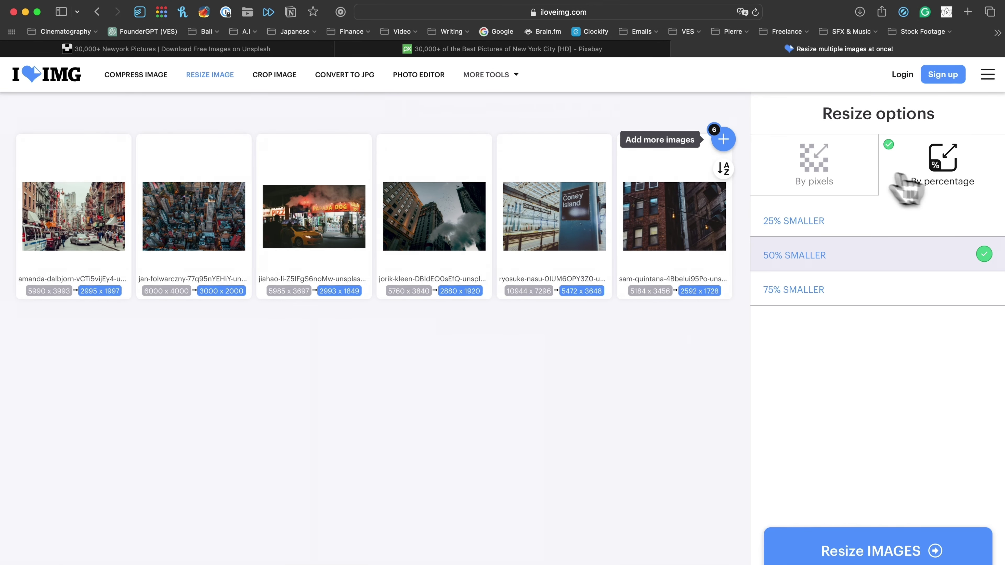
left_click(819, 164)
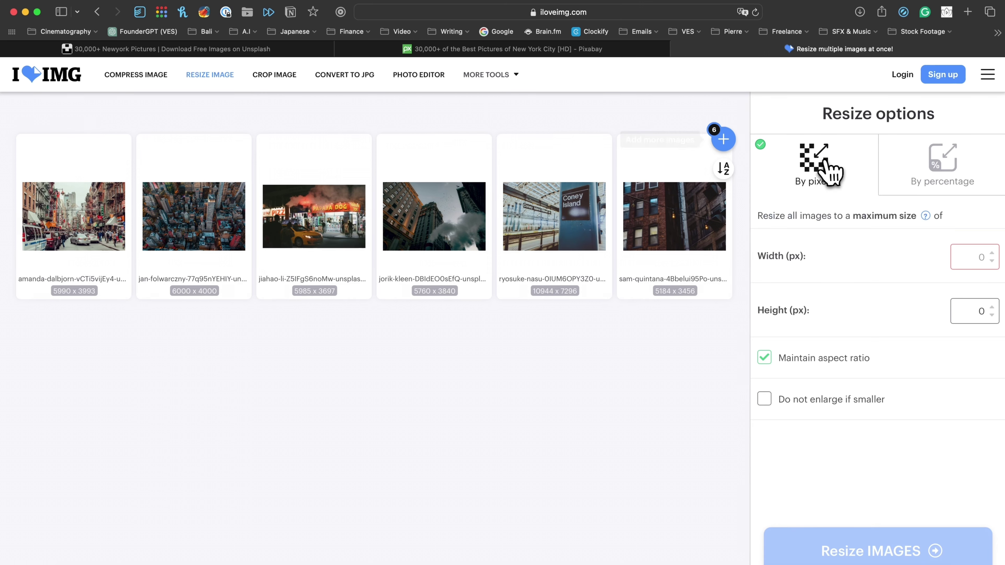
left_click(987, 259)
type("1920")
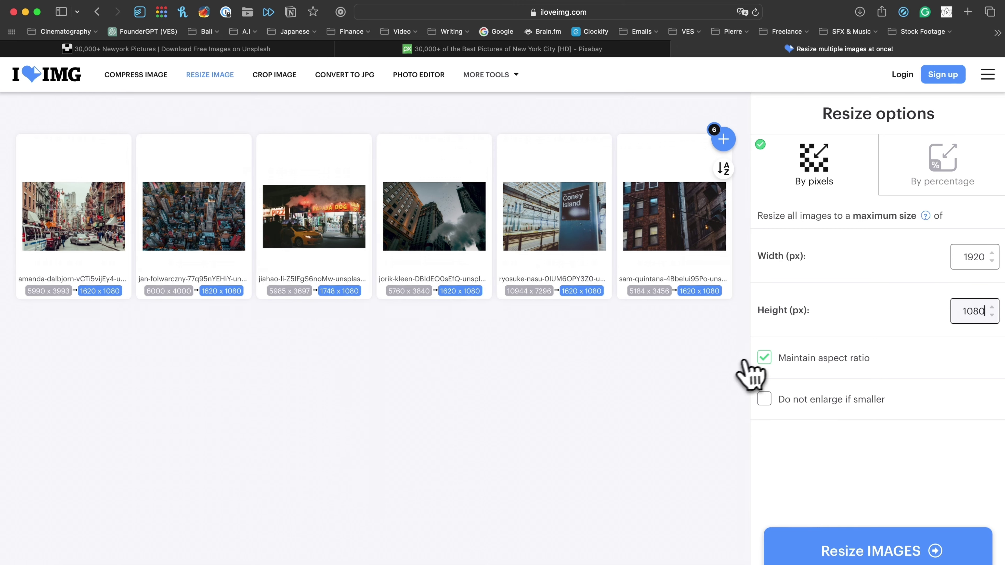
left_click(821, 377)
left_click(765, 360)
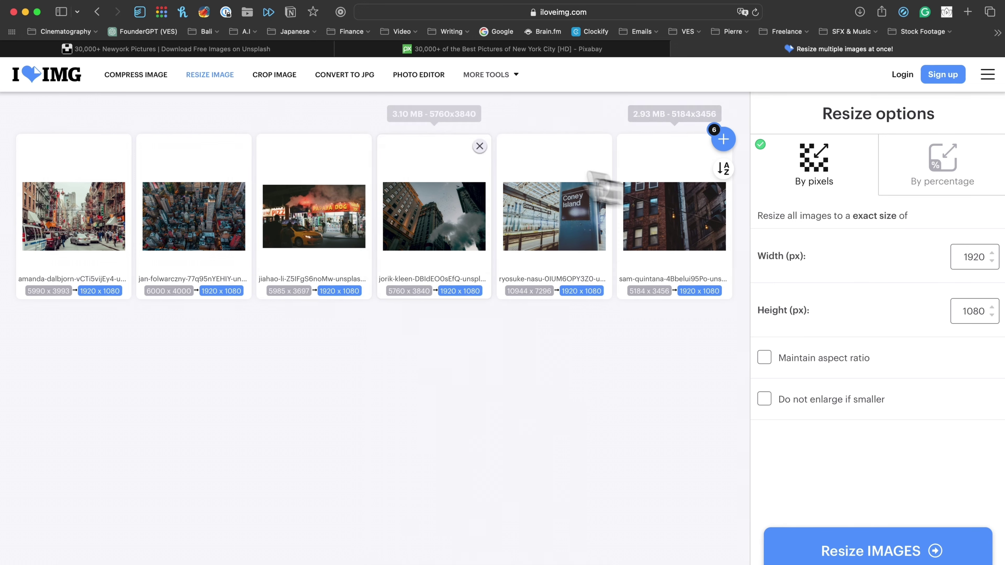
left_click(875, 554)
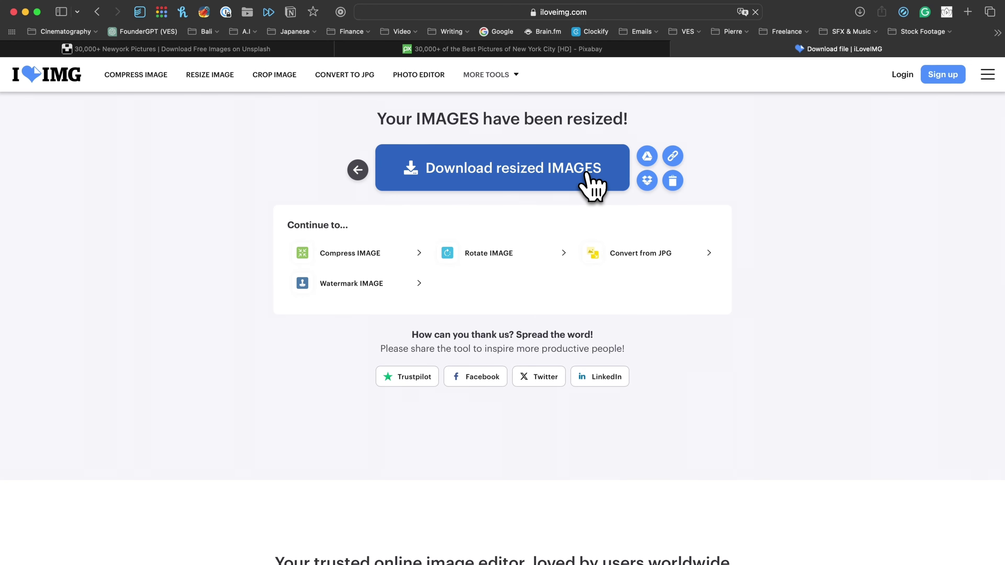
Download iloveimg-resized.zip and extract it from the Dock's Downloads stack
left_click(592, 186)
left_click(830, 559)
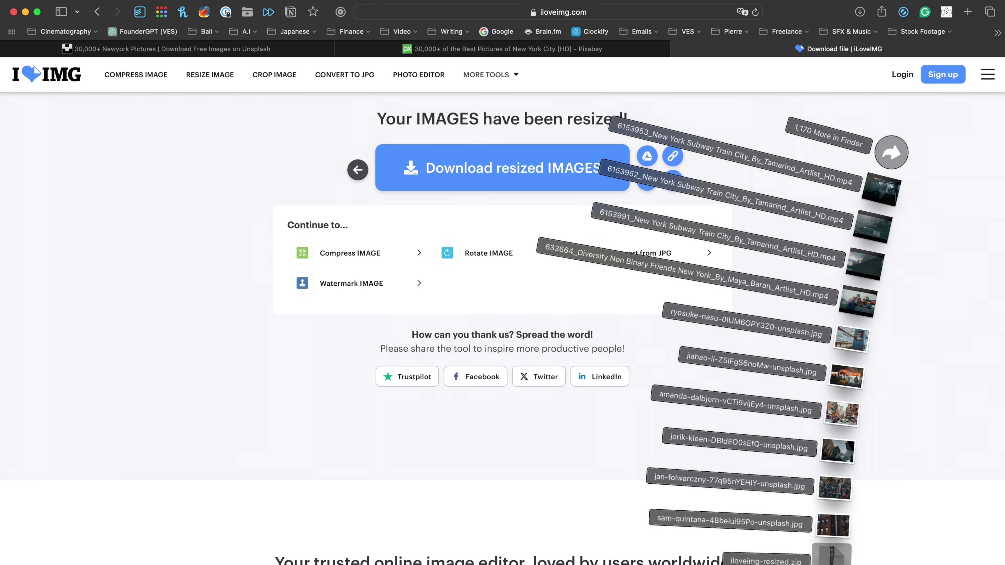
left_click(765, 560)
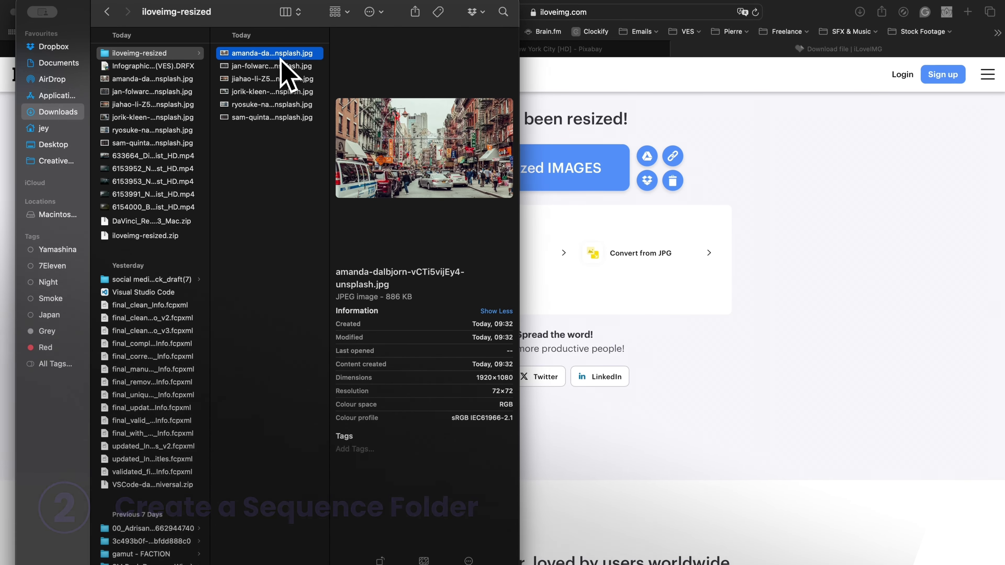
Batch-rename the six resized JPGs to Transition 0.jpg through Transition 5.jpg using Name and Index
left_click(272, 118, "shift")
right_click(271, 120)
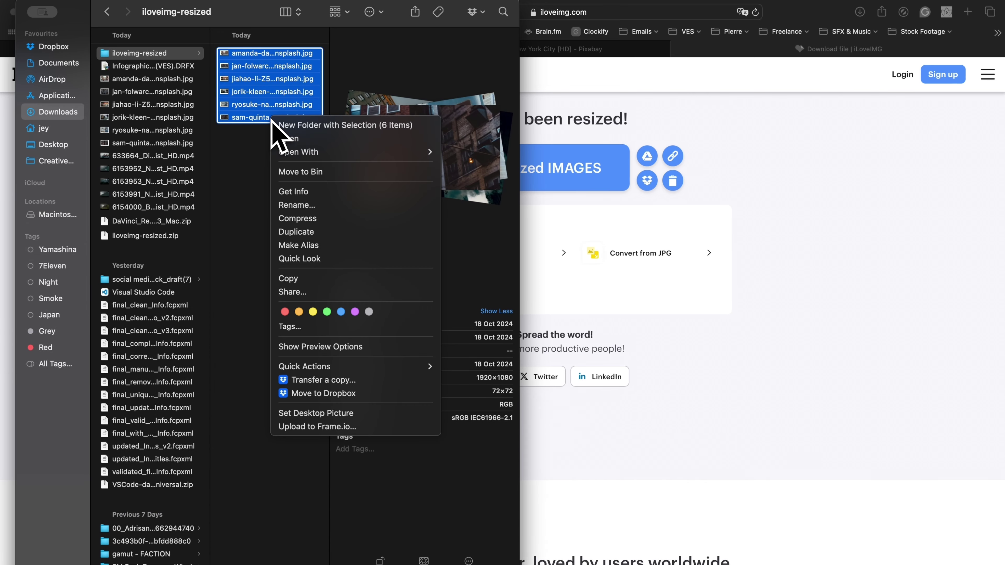
left_click(311, 206)
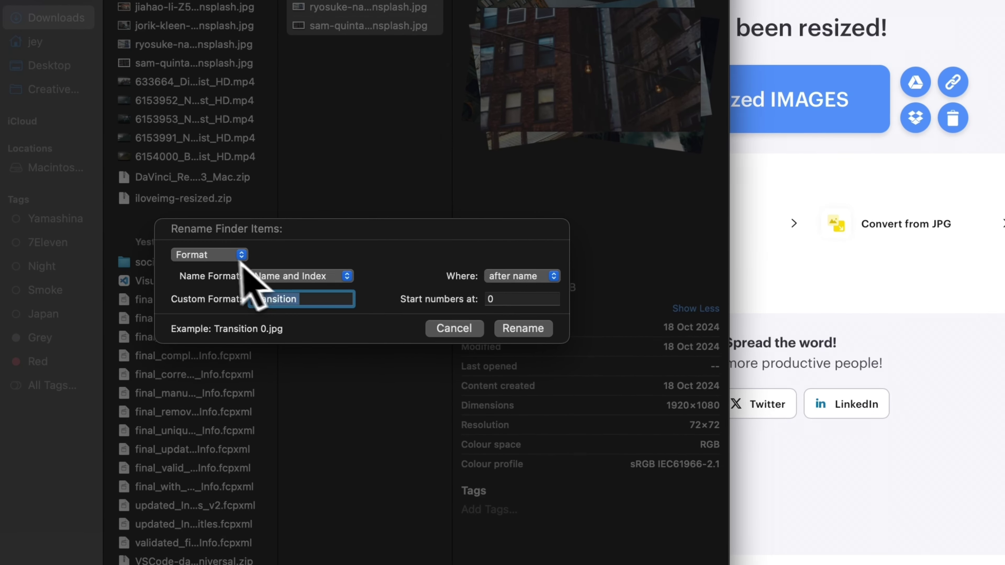
left_click(171, 275)
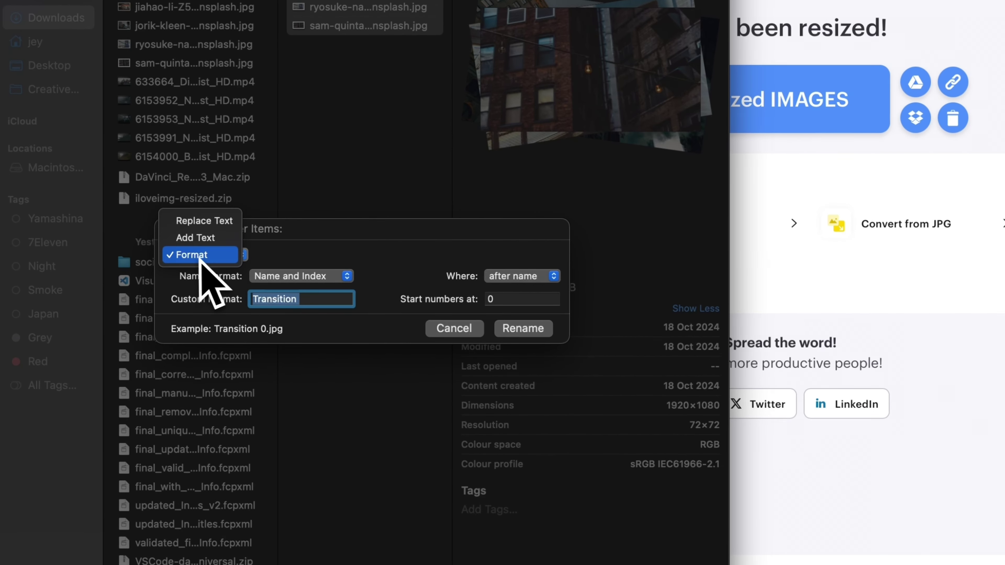
left_click(219, 257)
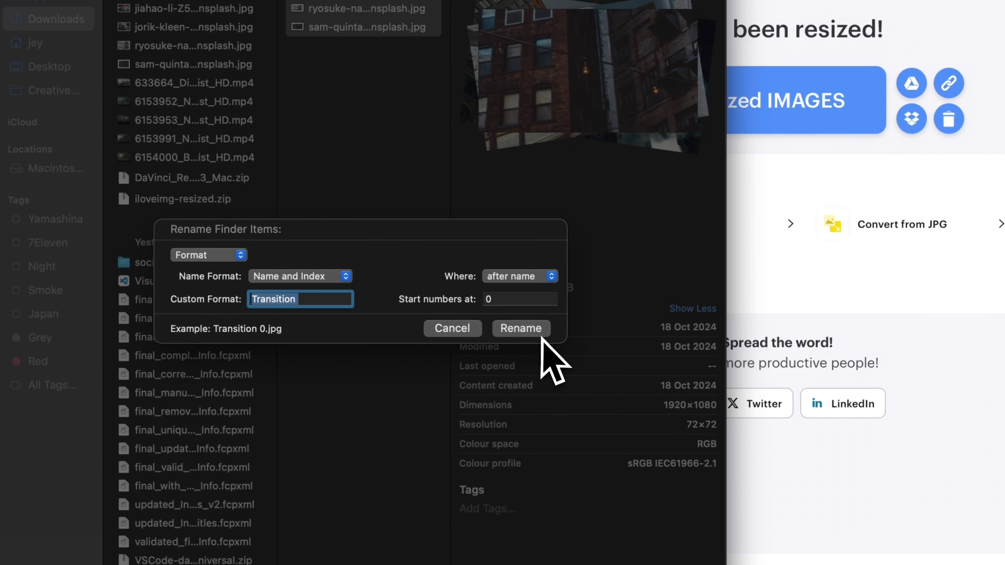
left_click(523, 328)
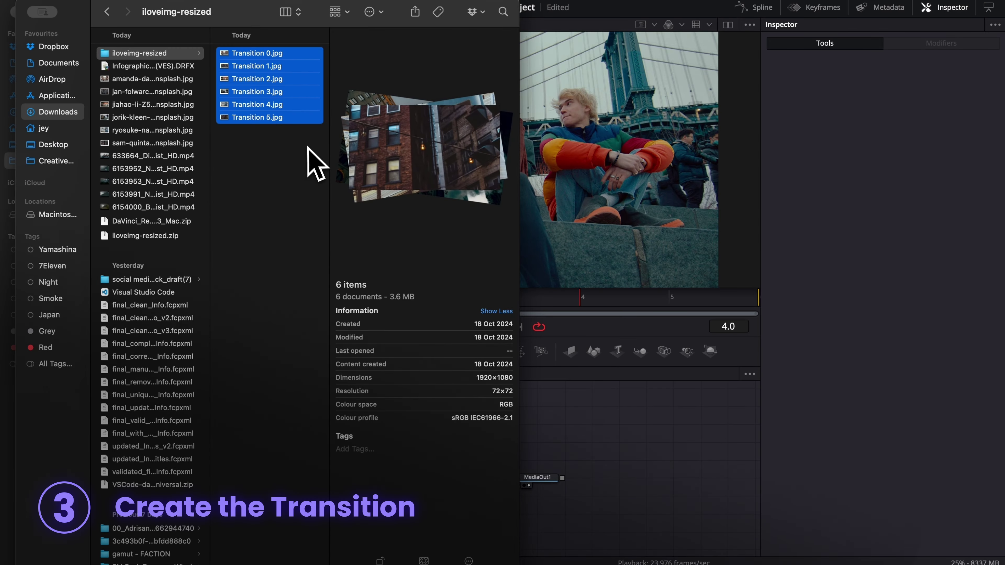
Import the Transition photo sequence as MediaIn3 and wire it into a new Merge2 over the dissolve
left_click_drag(269, 115, 602, 425)
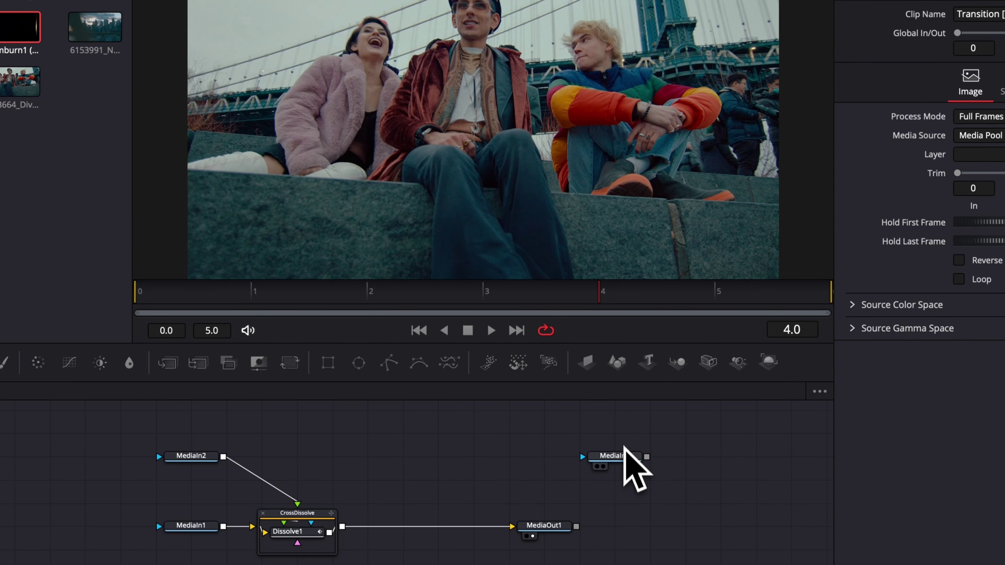
left_click_drag(621, 455, 449, 457)
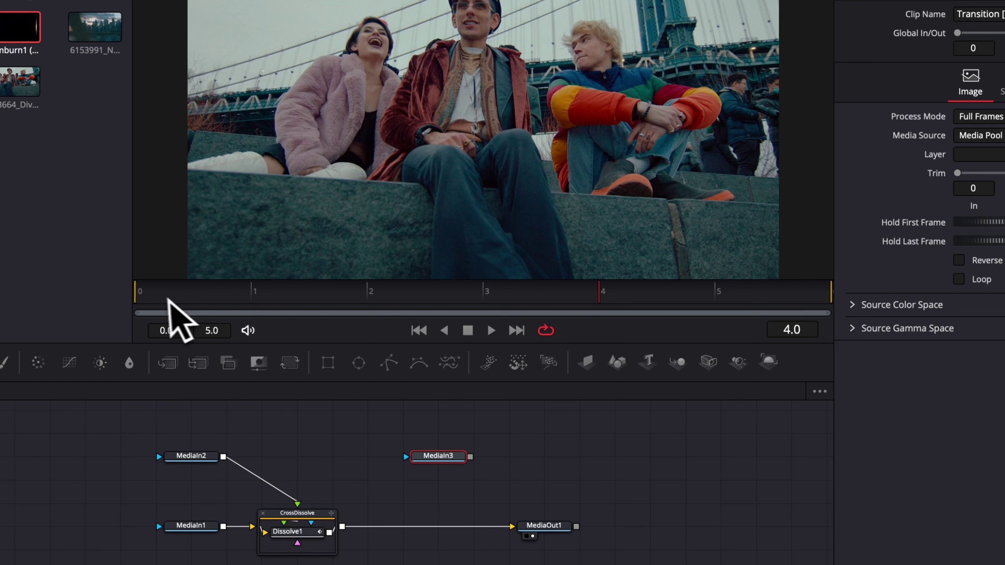
left_click_drag(469, 457, 342, 528)
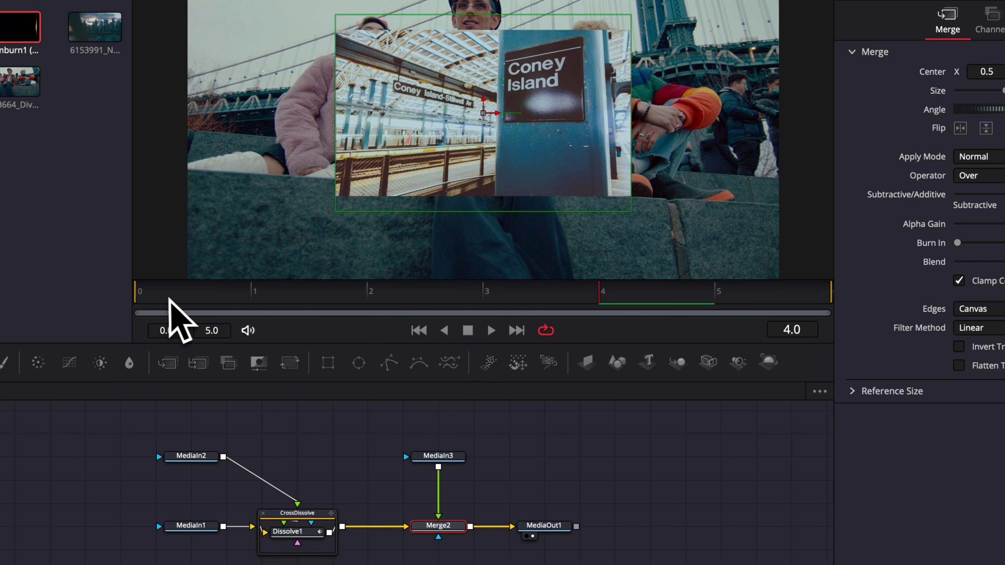
Step through the transition frame by frame to confirm a different photo appears each frame
left_click(149, 297)
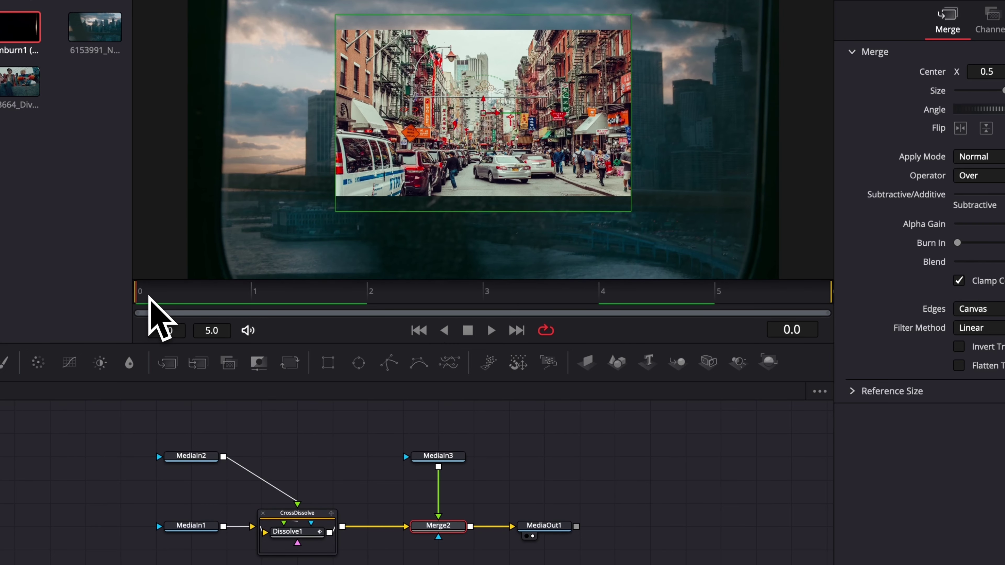
key("Right")
key("Right")
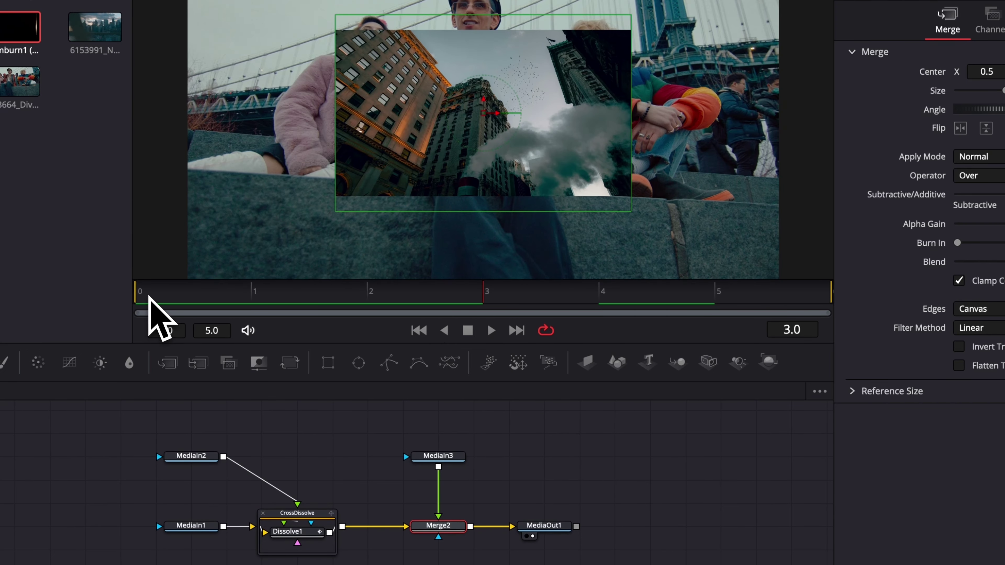
key("Right")
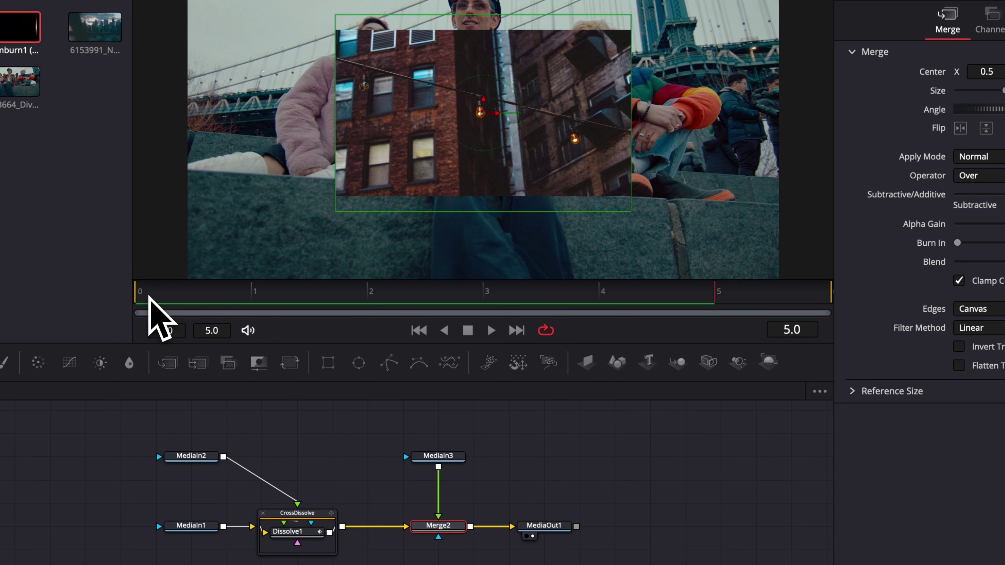
key("1")
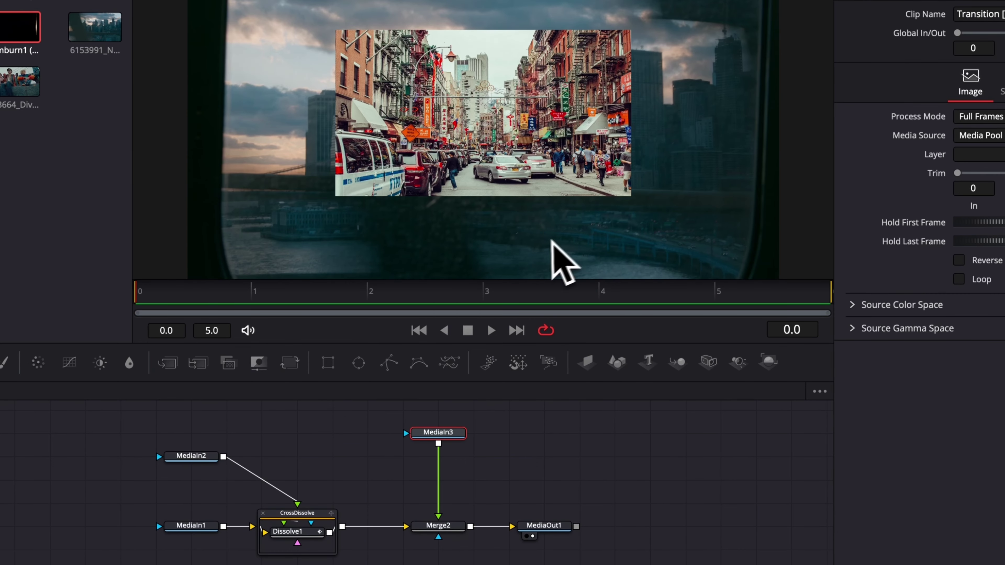
Add a Resize node after the MediaIn3 photo sequence via the tool search
mouse_move(455, 440)
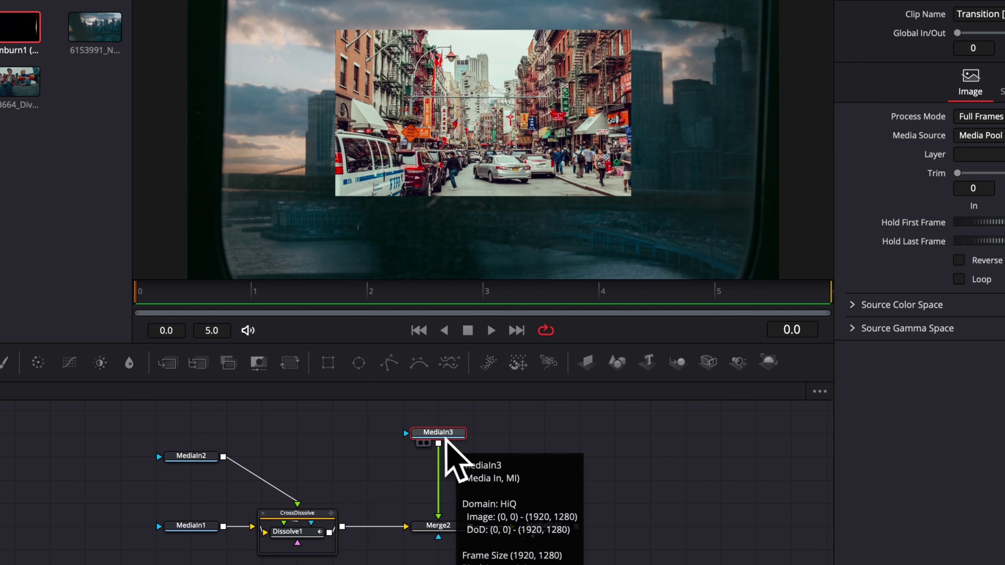
key("shift+space")
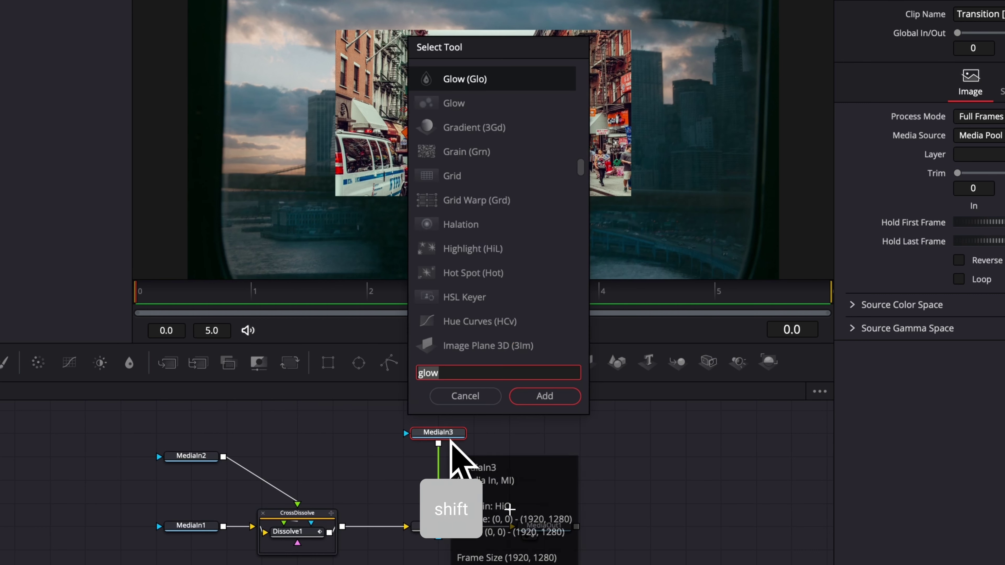
type("r")
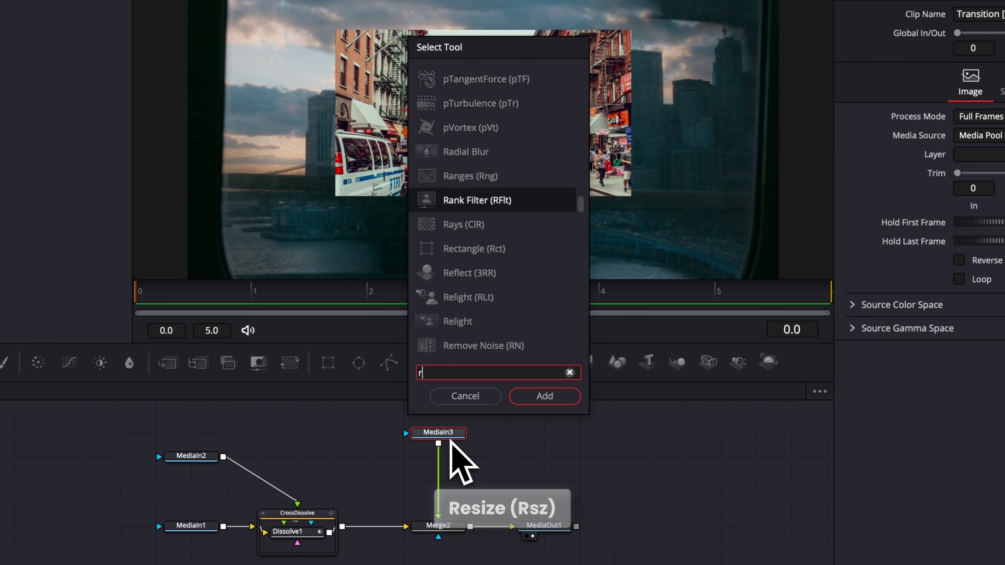
type("esize")
key("Return")
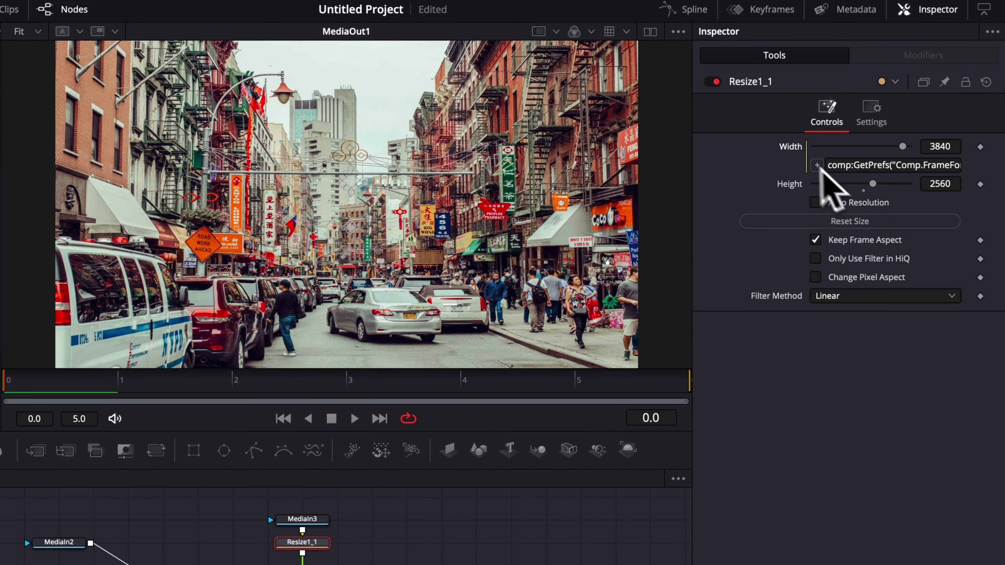
Remove the width expression from Resize1_1 and toggle Auto Resolution on and off, keeping 3840 x 2560
right_click(833, 115)
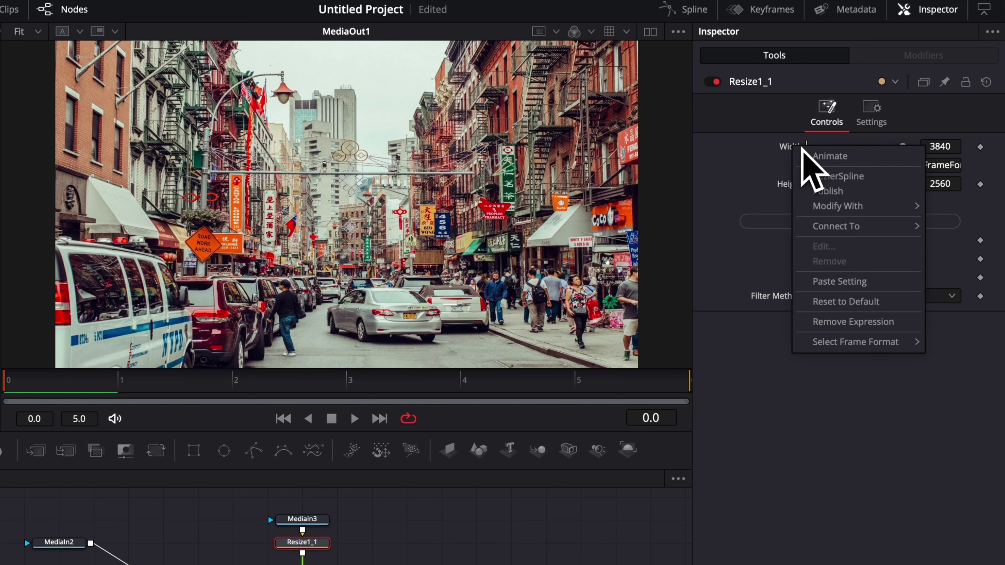
left_click(857, 321)
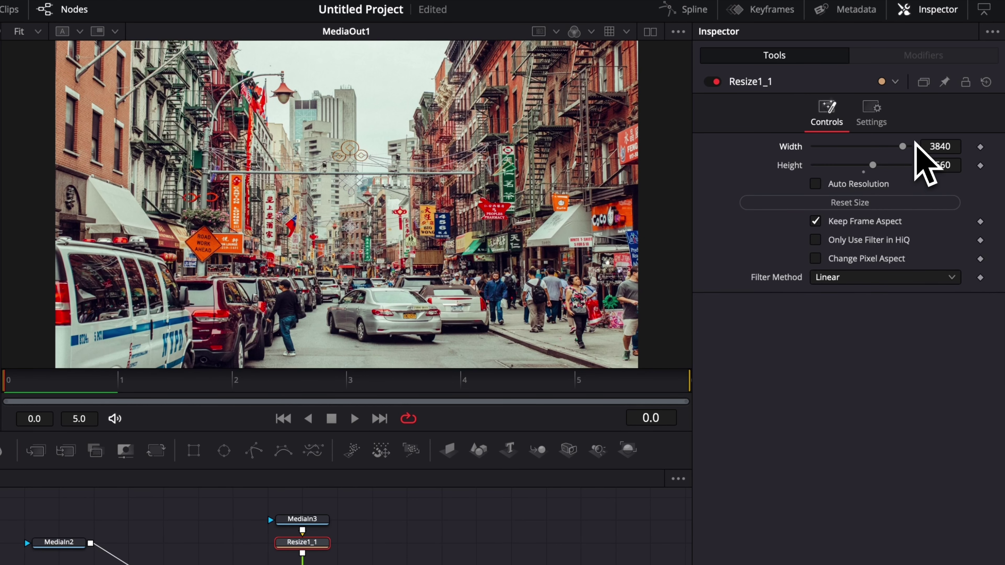
left_click(854, 184)
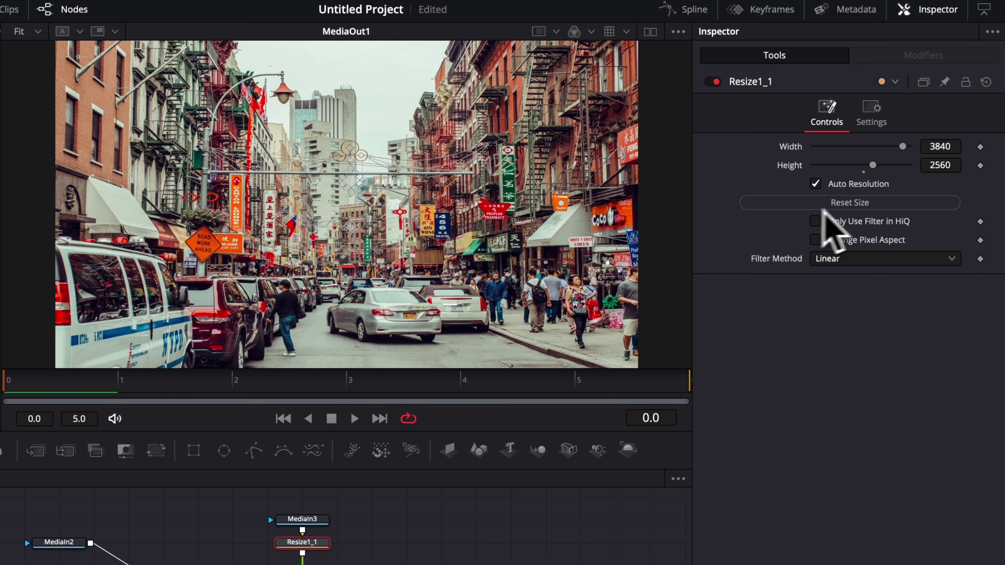
left_click(815, 183)
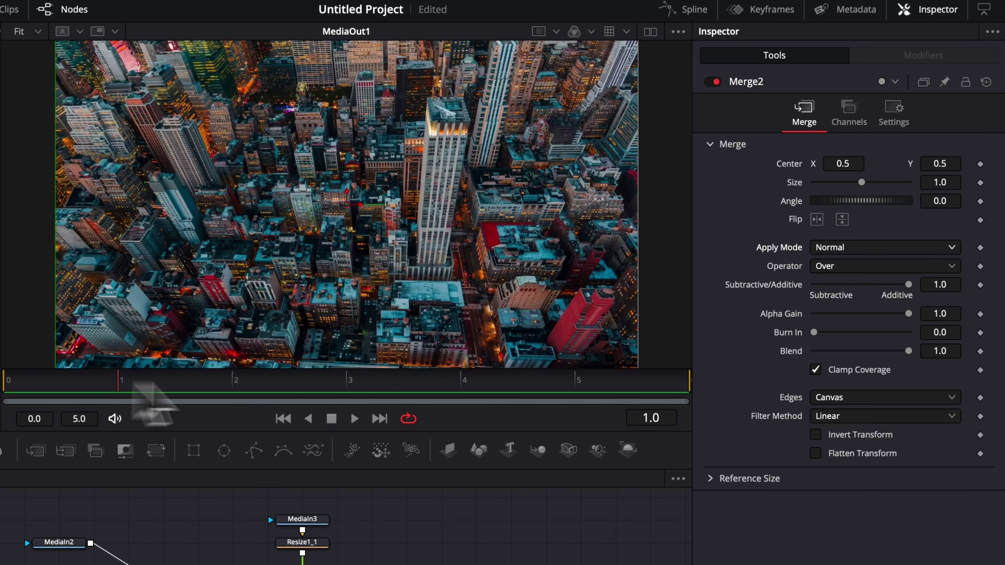
Play the composite and try Merge2 apply modes Screen, Dissolve, Darken, Multiply and Color Burn
left_click_drag(137, 383, 340, 379)
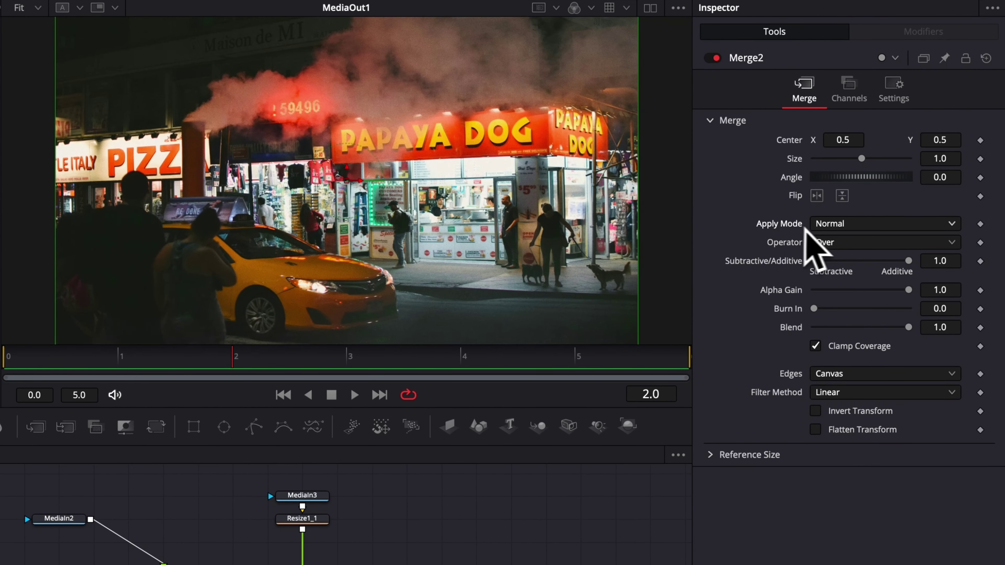
key("space")
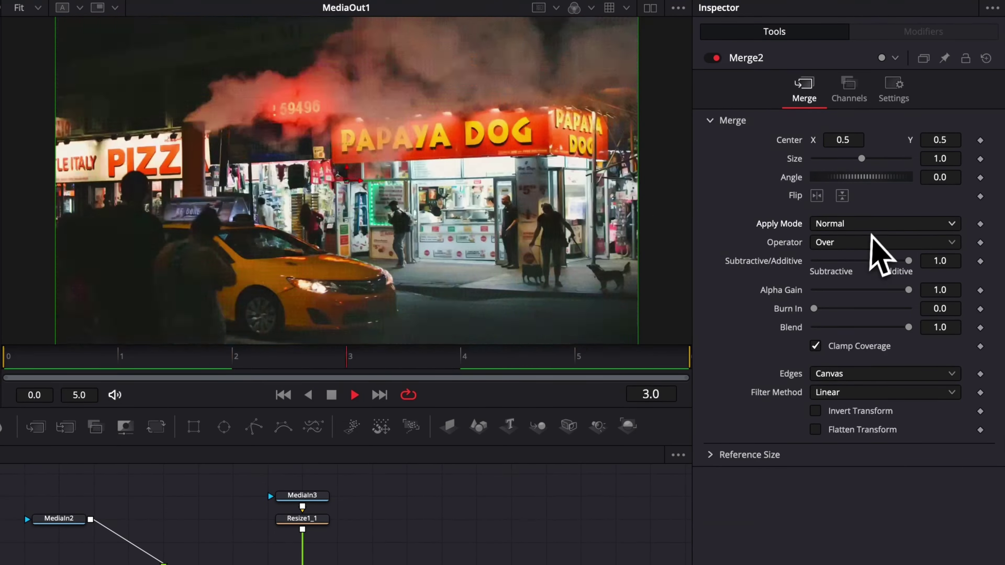
left_click(873, 224)
left_click(870, 261)
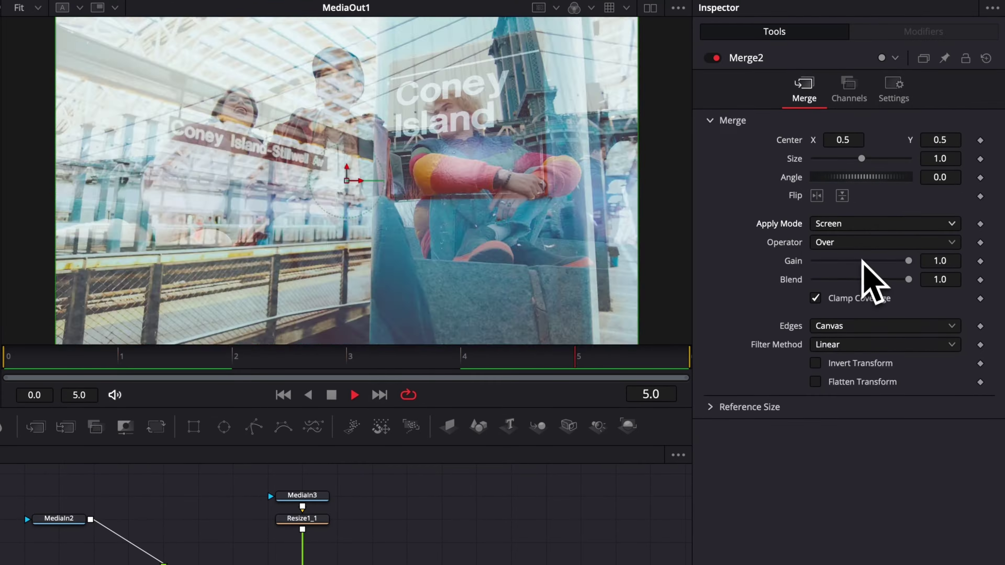
left_click(874, 224)
left_click(860, 278)
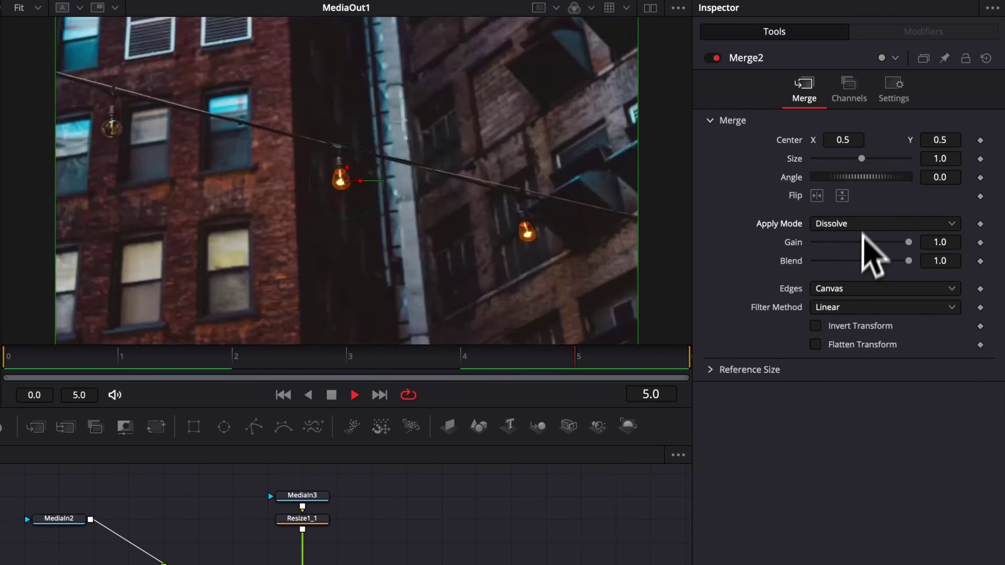
left_click(862, 221)
left_click(851, 297)
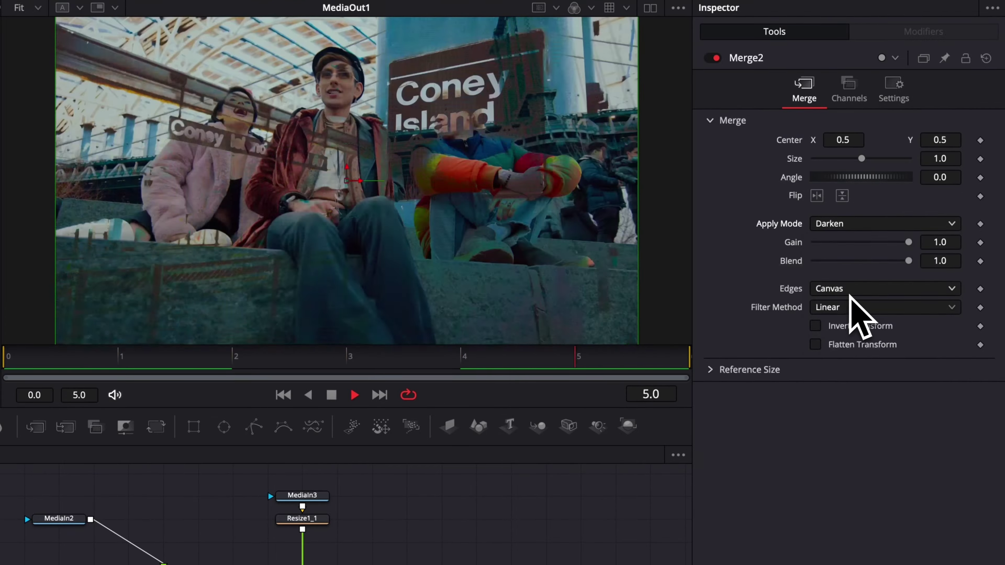
left_click(819, 224)
left_click(854, 316)
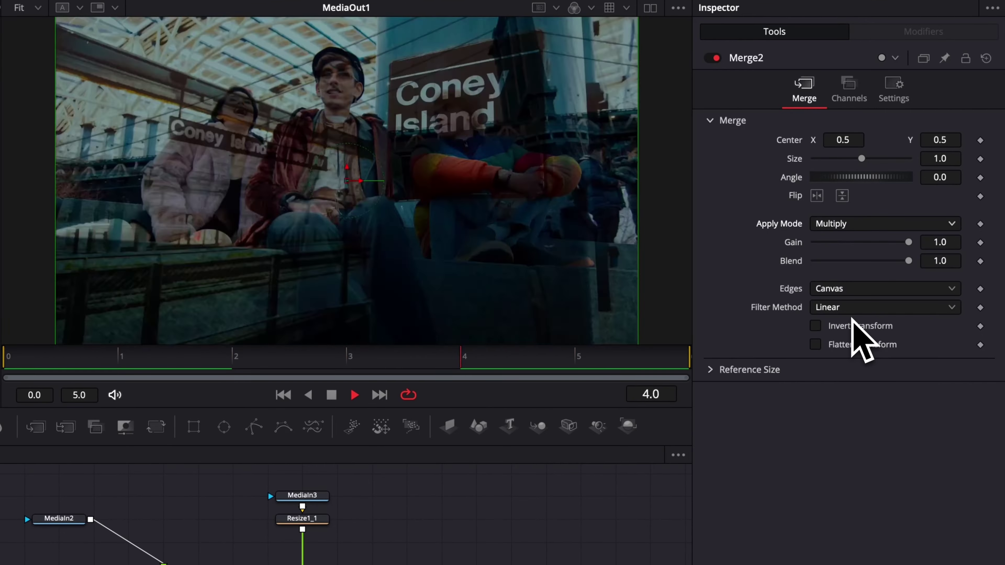
left_click(870, 224)
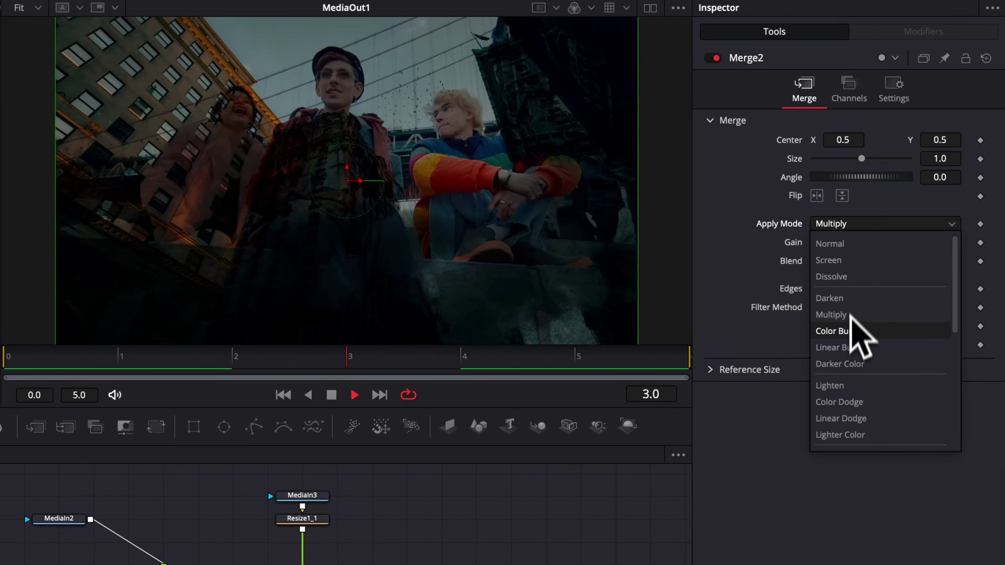
left_click(835, 331)
Continue through Linear Burn, Lighten, Color Dodge, Lighter Color and Difference, ending on Exclusion
left_click(852, 224)
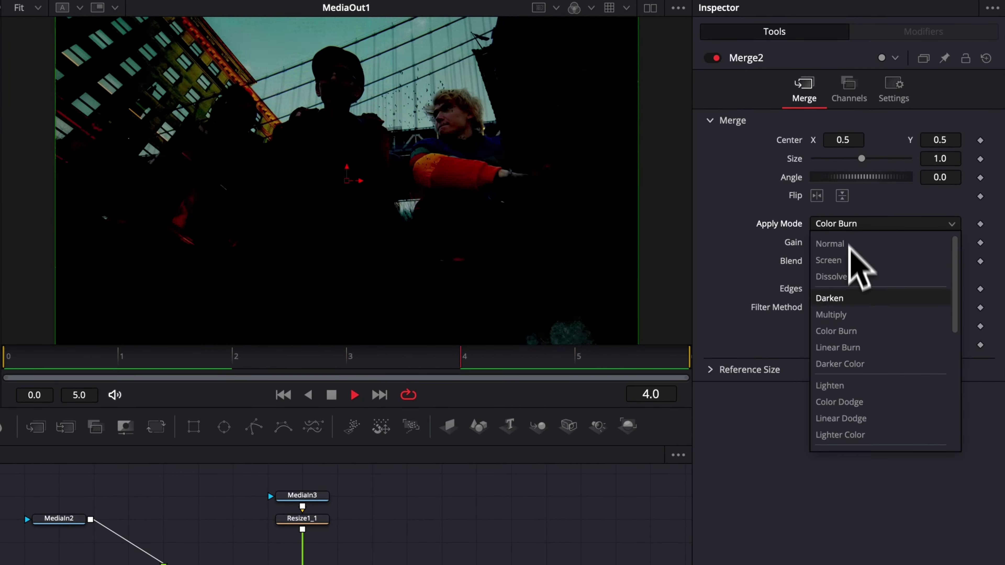
left_click(847, 348)
left_click(855, 224)
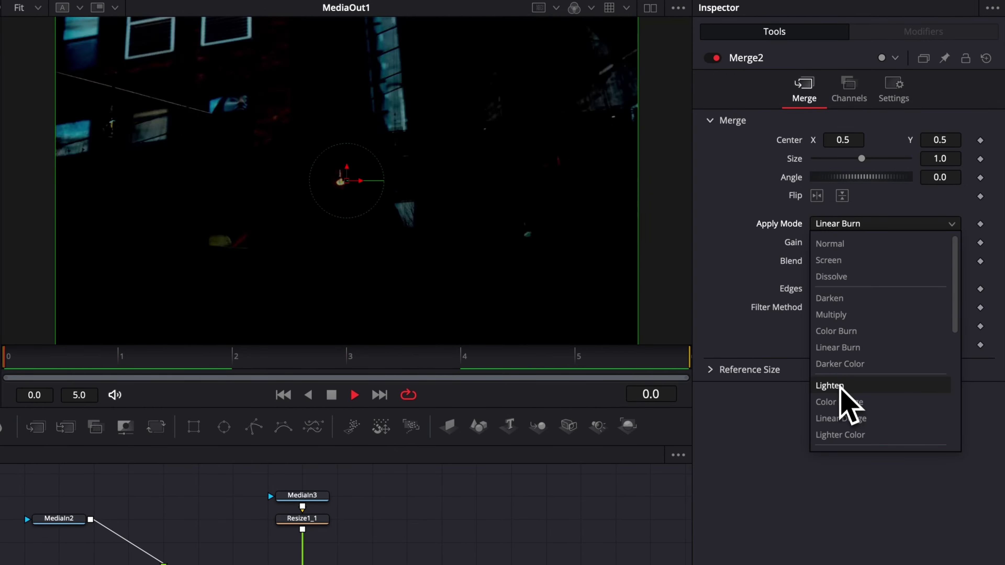
left_click(842, 384)
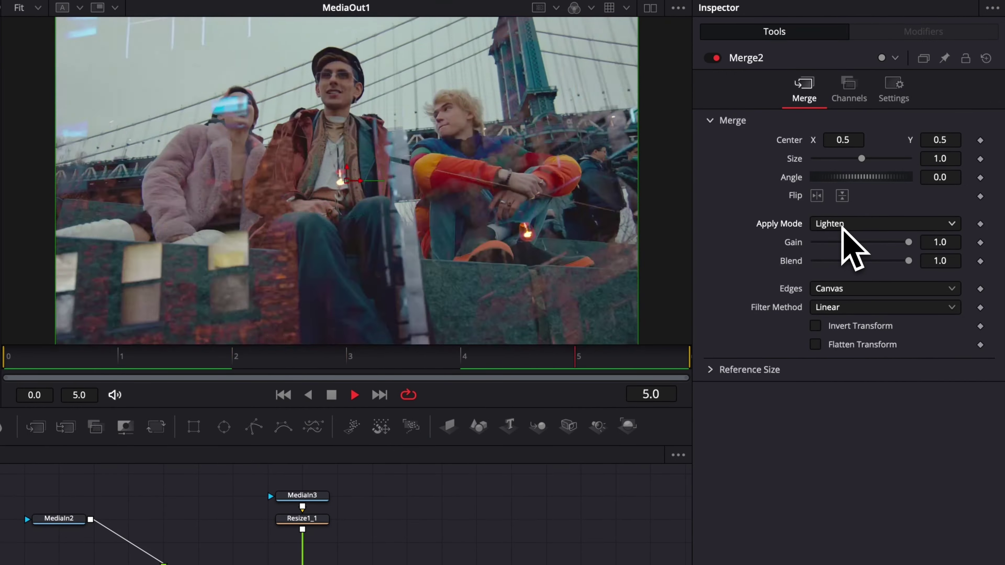
left_click(845, 224)
left_click(853, 402)
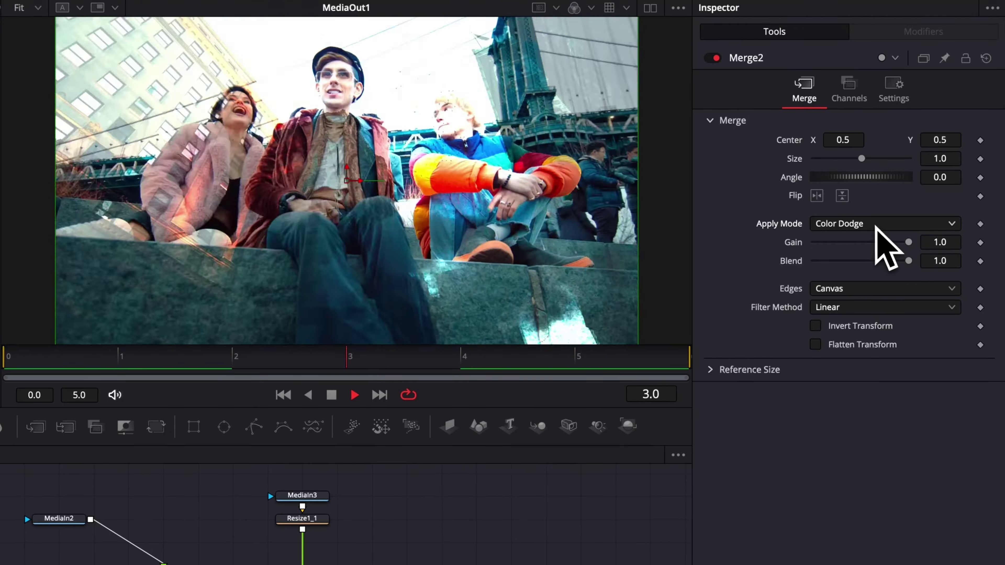
left_click(876, 227)
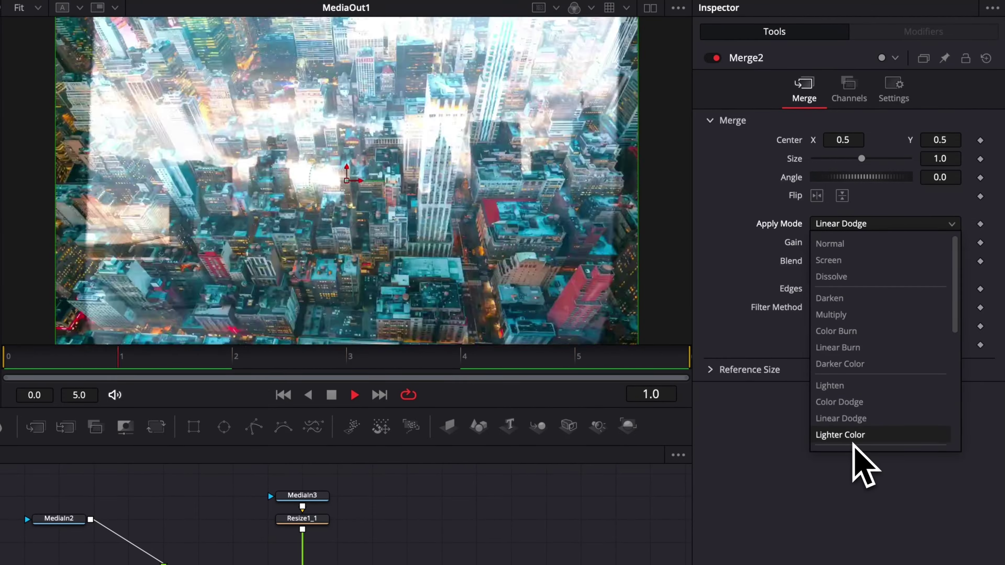
left_click(853, 439)
left_click(868, 227)
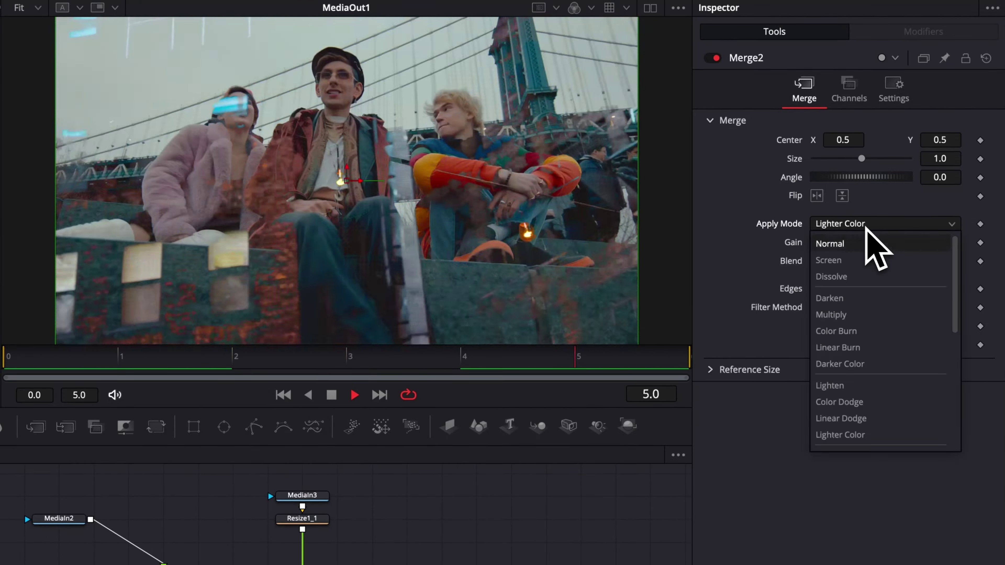
scroll(870, 356, "down", 5)
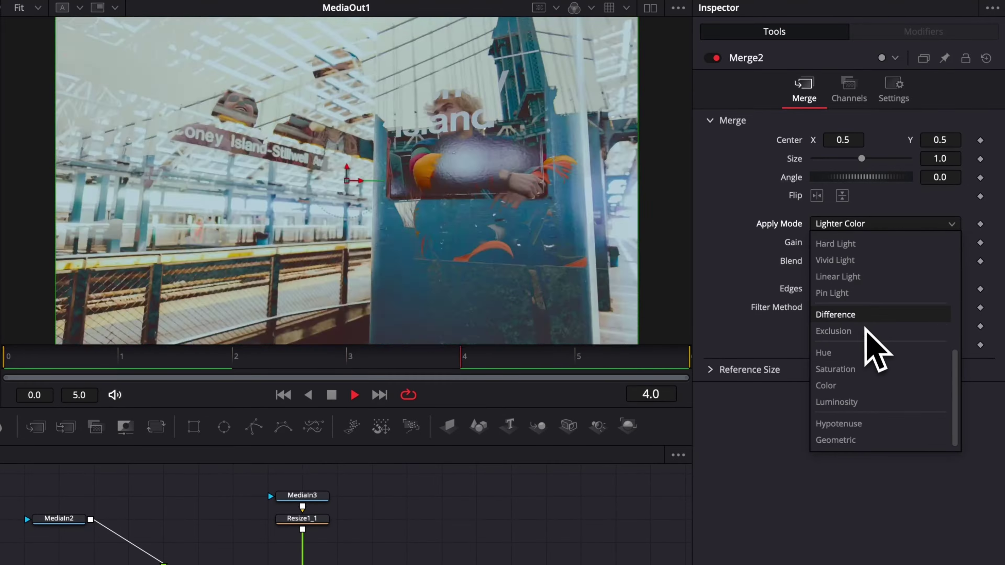
left_click(868, 335)
left_click(874, 225)
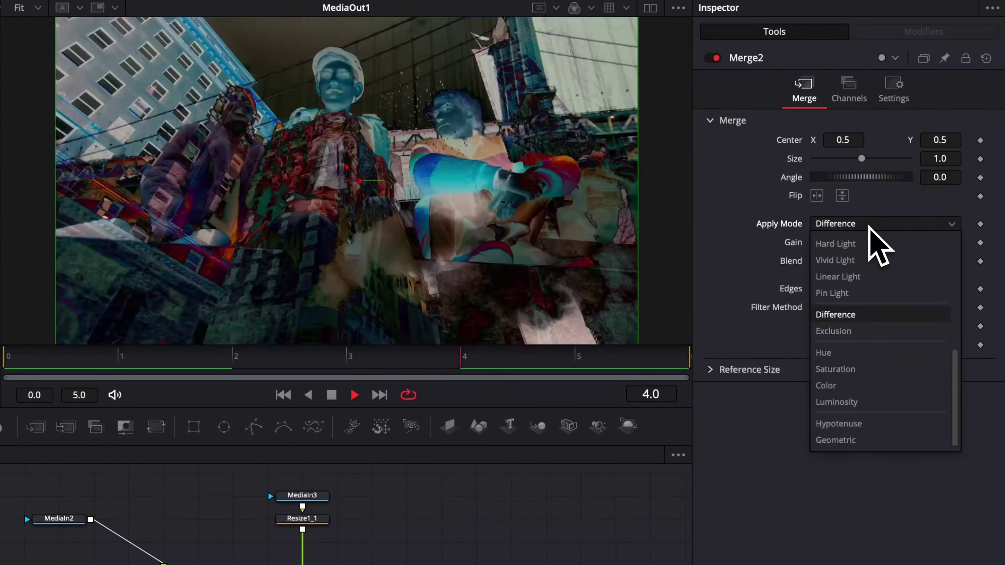
left_click(850, 332)
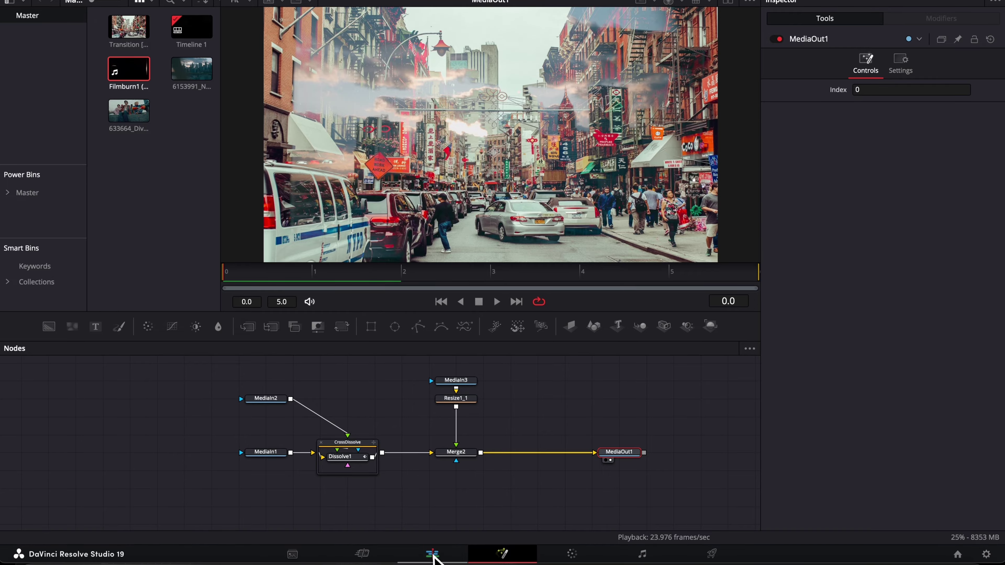
Lengthen the Cross Dissolve on the Edit page to 80 frames, about 3.3 seconds
left_click(432, 553)
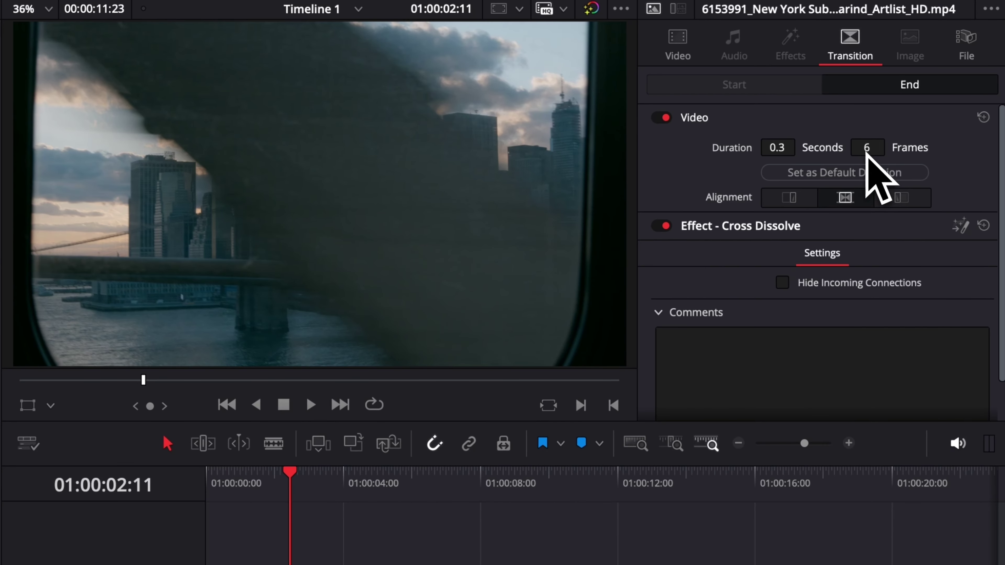
left_click_drag(912, 119, 937, 119)
left_click_drag(866, 147, 874, 147)
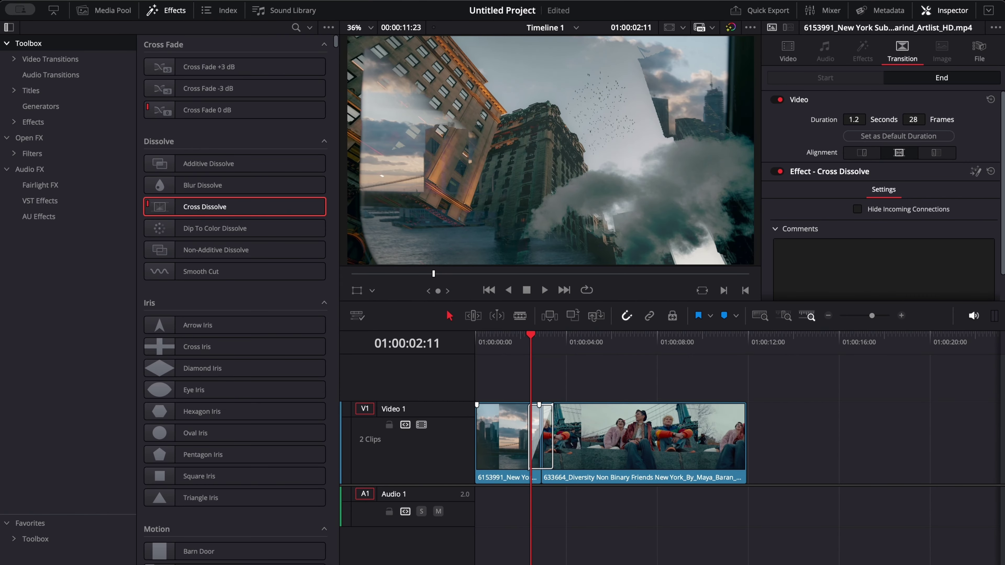
Play the lengthened dissolve from just before it several times to preview it
left_click(522, 342)
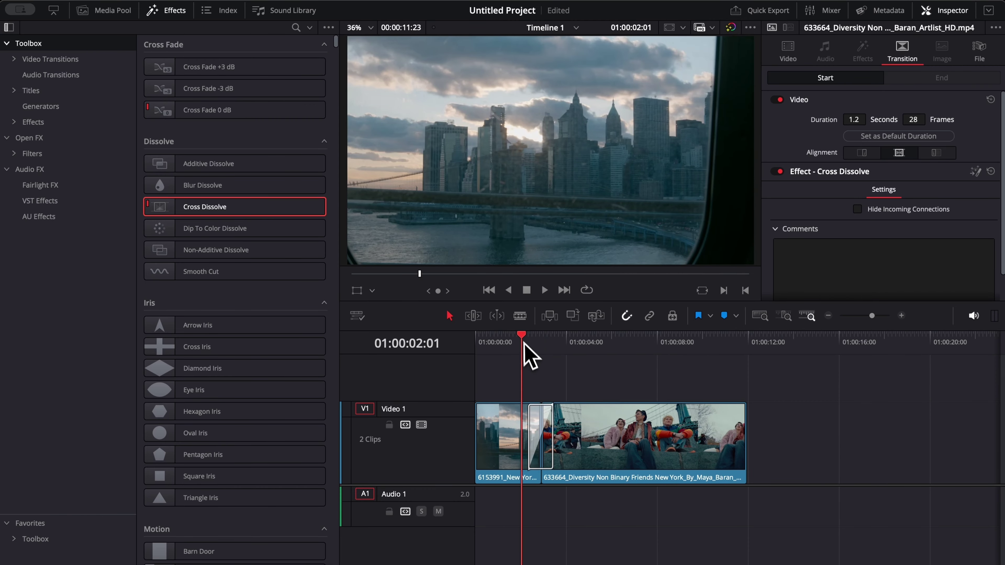
key("space")
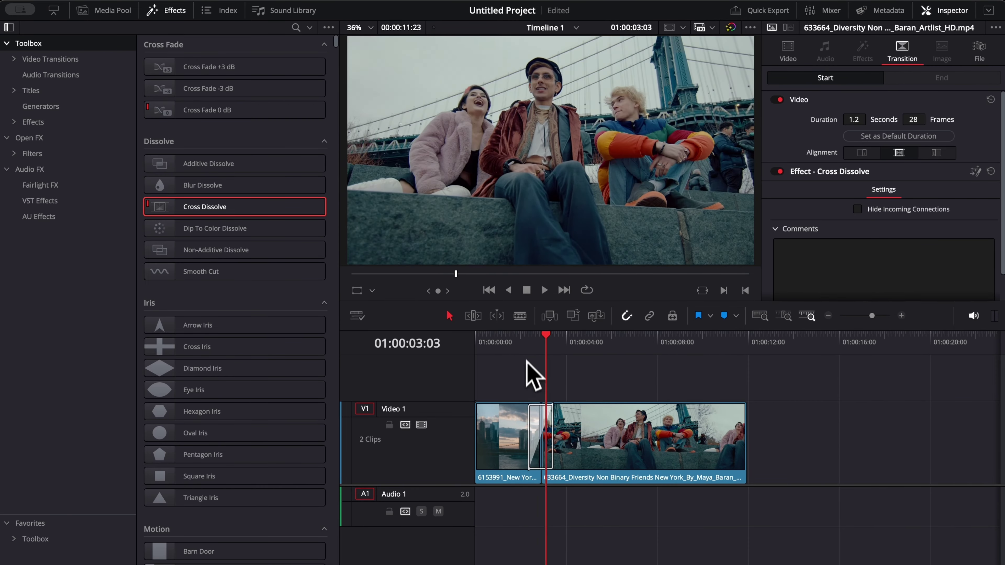
left_click(530, 344)
left_click(529, 345)
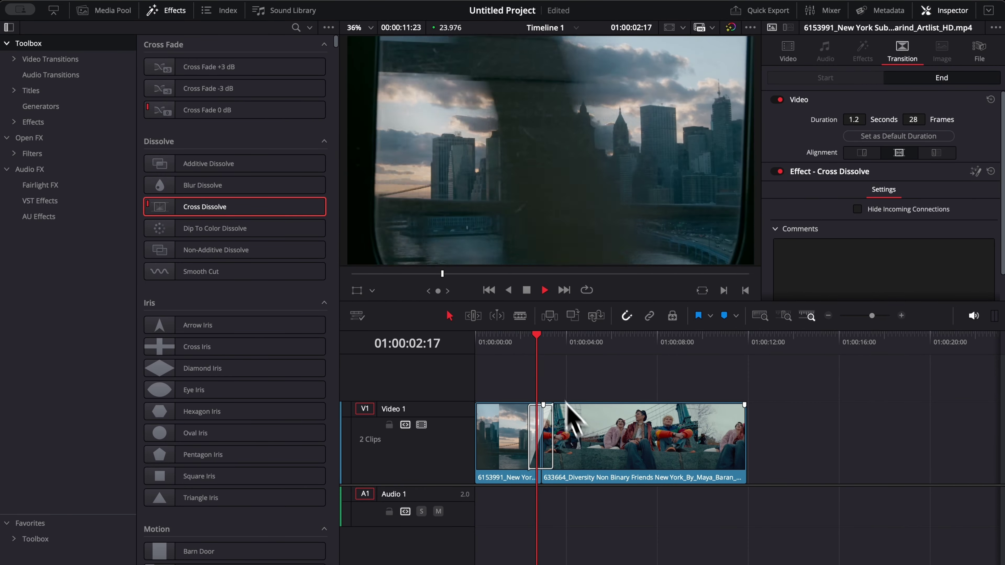
key("space")
left_click(541, 344)
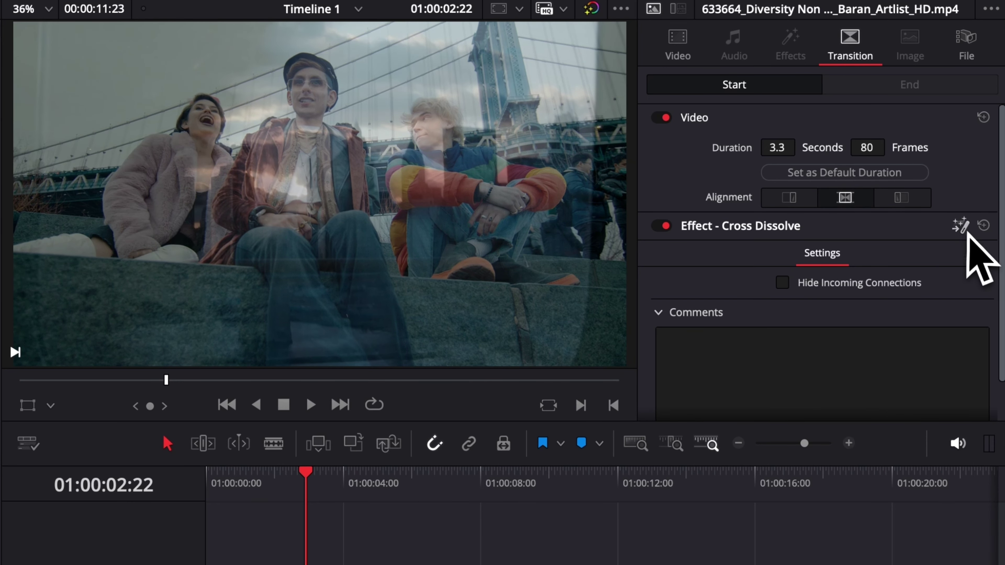
Enable Loop on the MediaIn3 photo sequence in Fusion so it spans all 80 frames
left_click(960, 226)
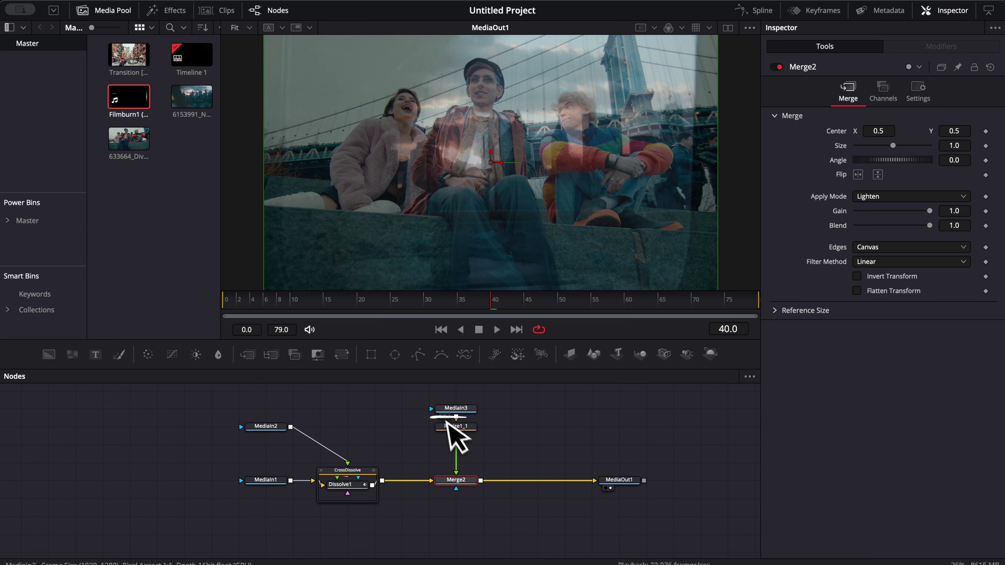
left_click(456, 409)
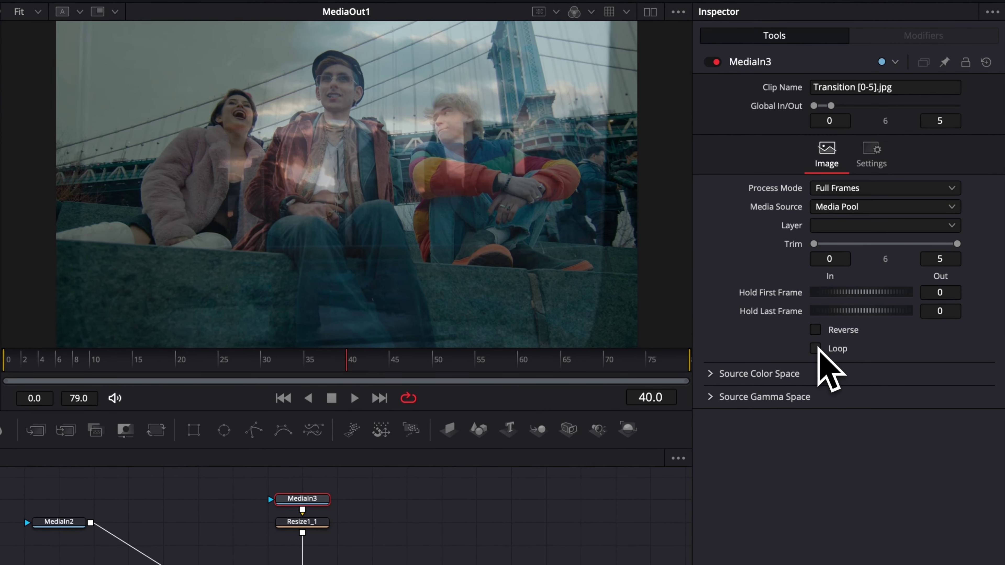
left_click(815, 349)
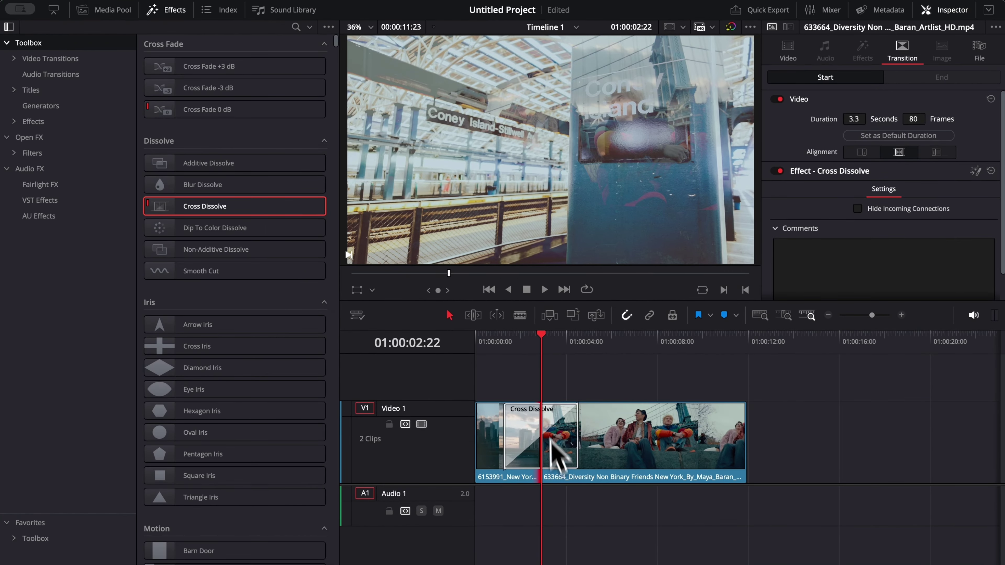
left_click(510, 344)
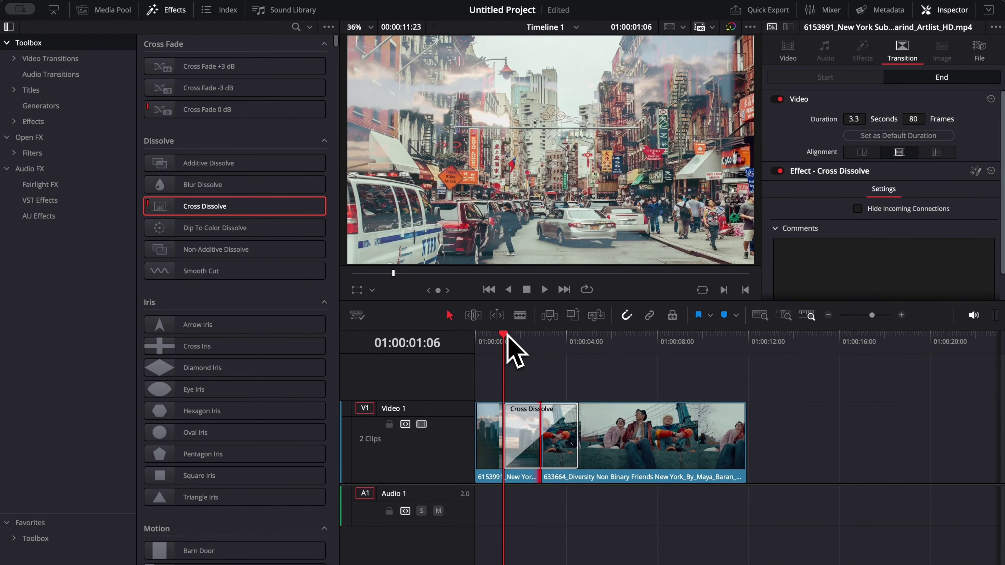
key("space")
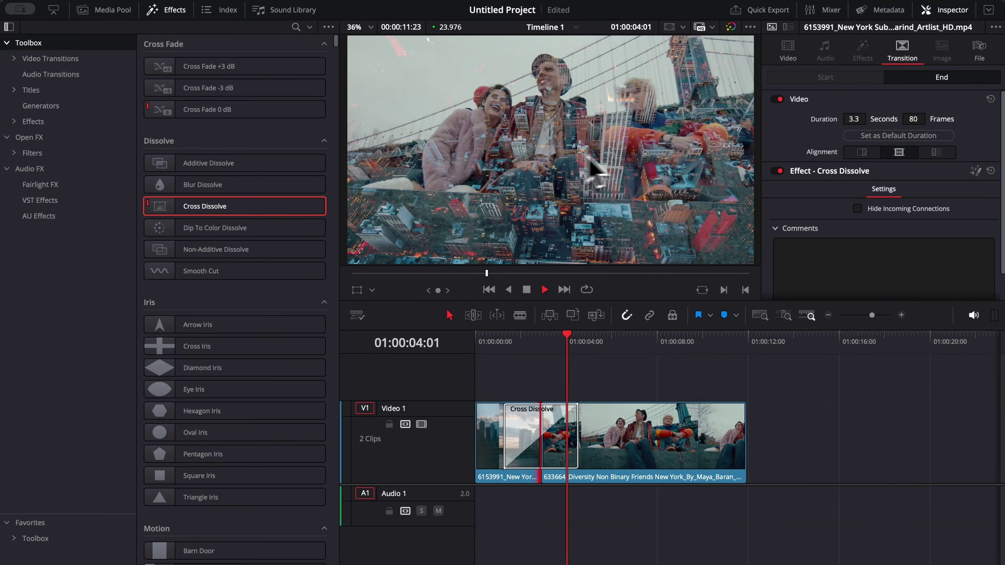
left_click(506, 343)
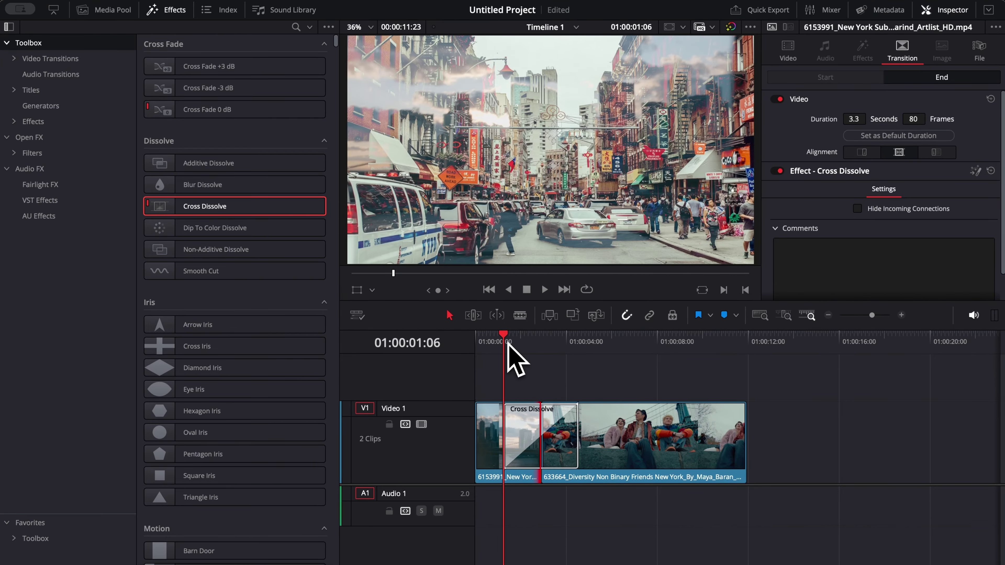
key("space")
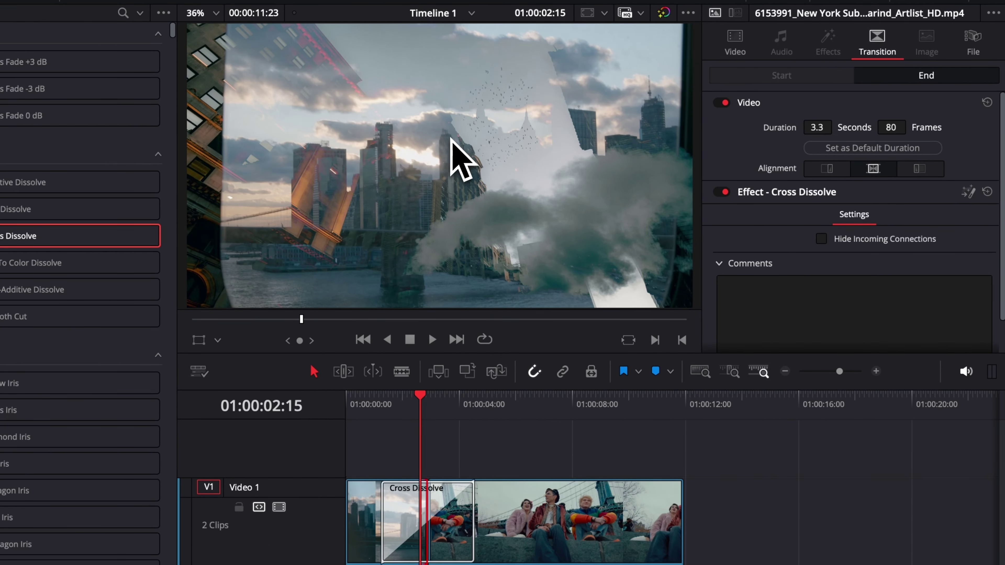
Shorten the Cross Dissolve to 0.5 seconds (12 frames) and replay it several times from its start
left_click_drag(895, 131, 870, 131)
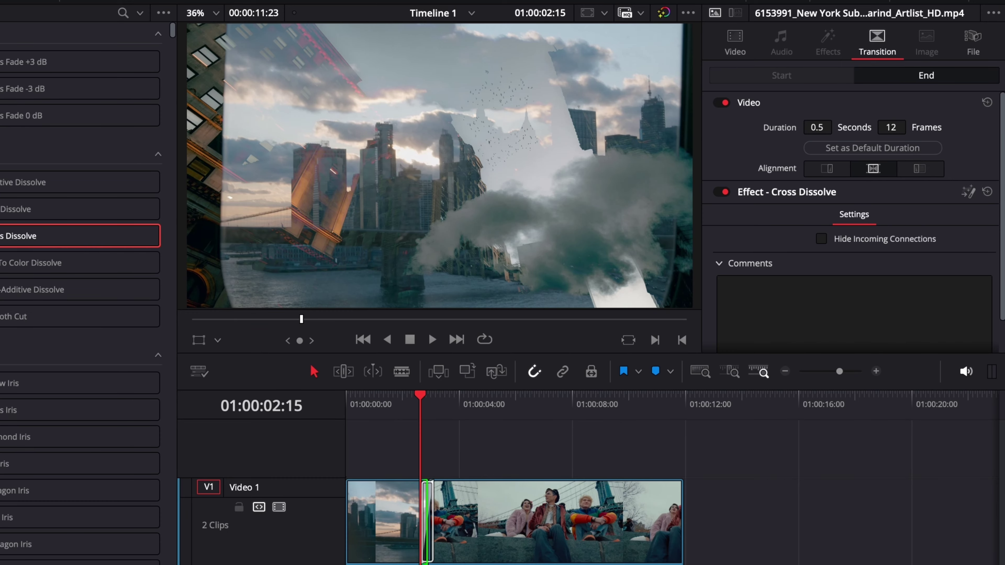
key("space")
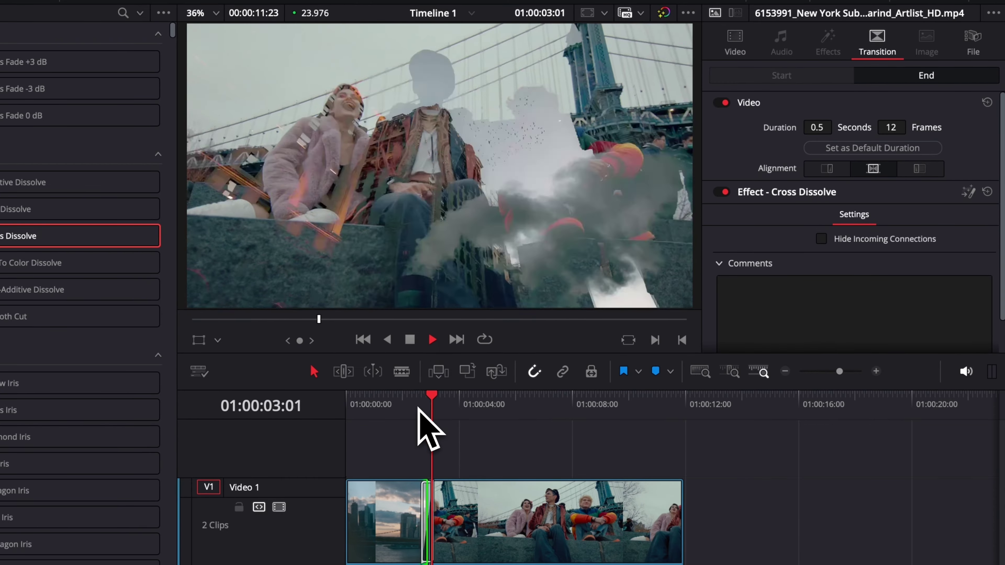
key("space")
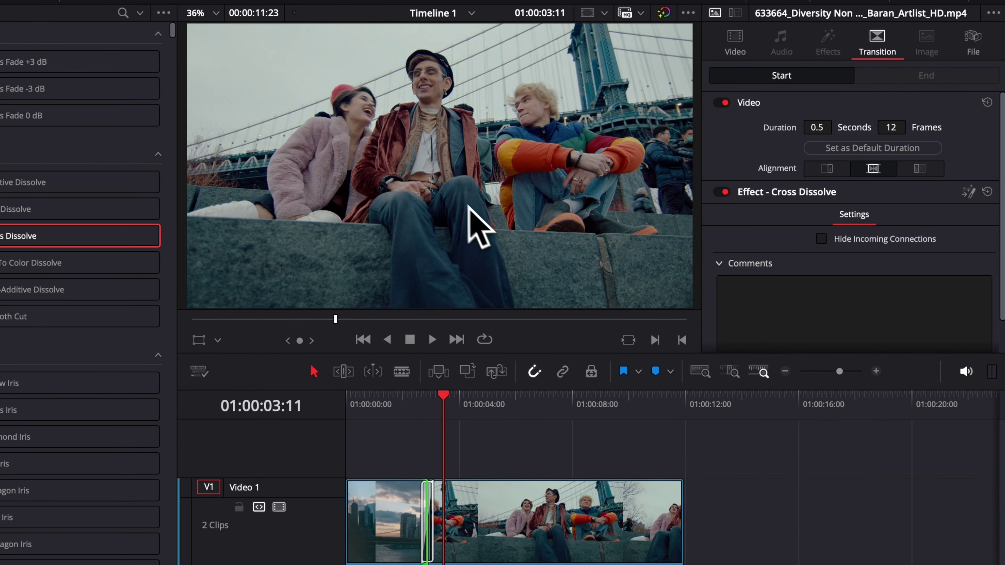
key("space")
key("space")
left_click(420, 404)
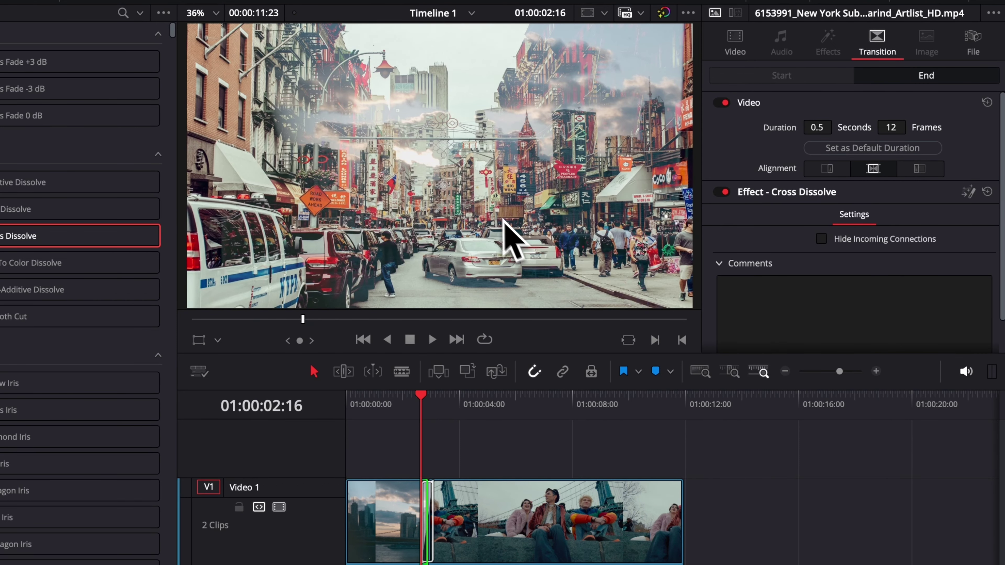
key("space")
key("space")
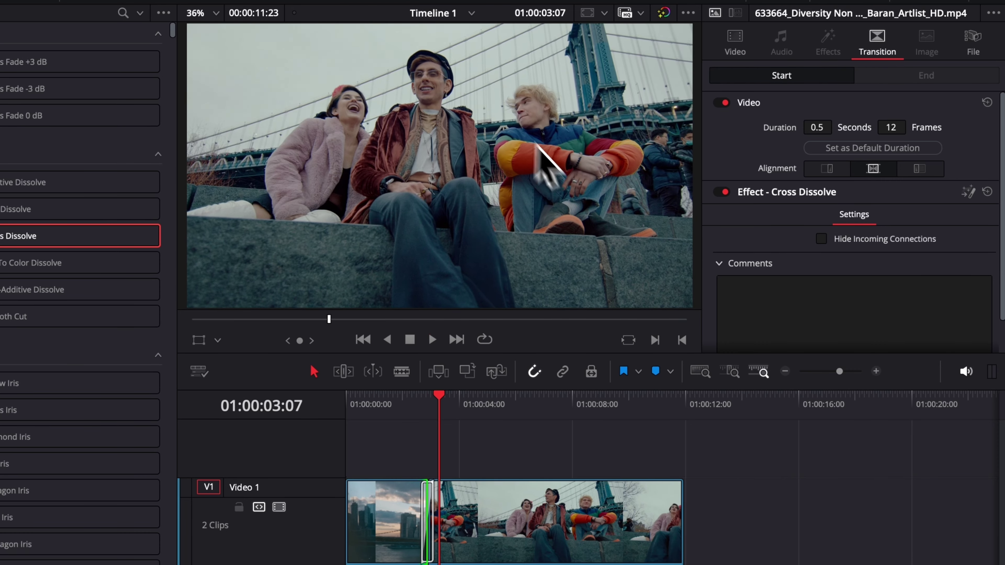
left_click(427, 407)
left_click(420, 399)
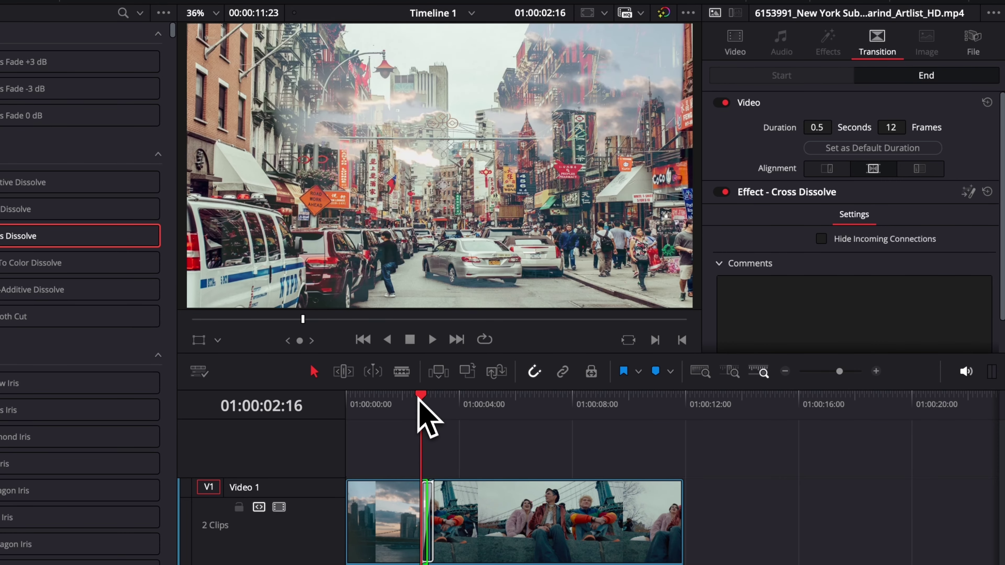
left_click(407, 395)
key("space")
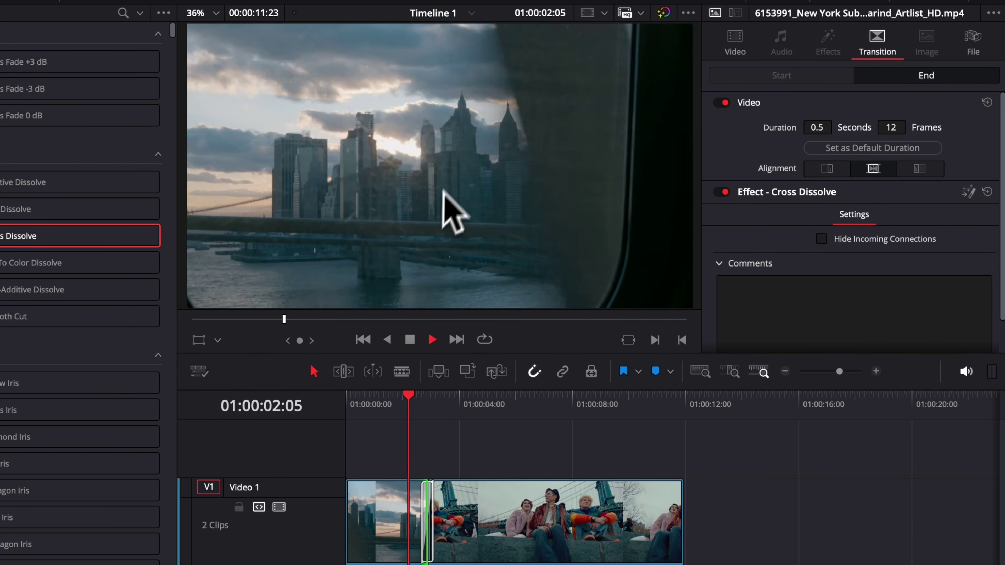
key("space")
left_click(421, 397)
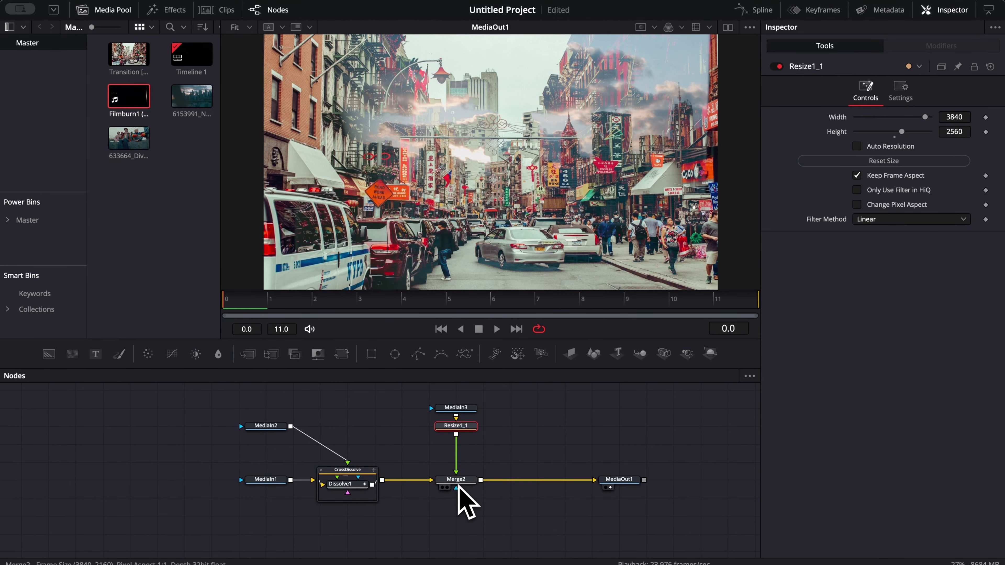
Add a Time Speed node below Resize1_1 using the tool search
key("shift")
key("shift+space")
type("resiz")
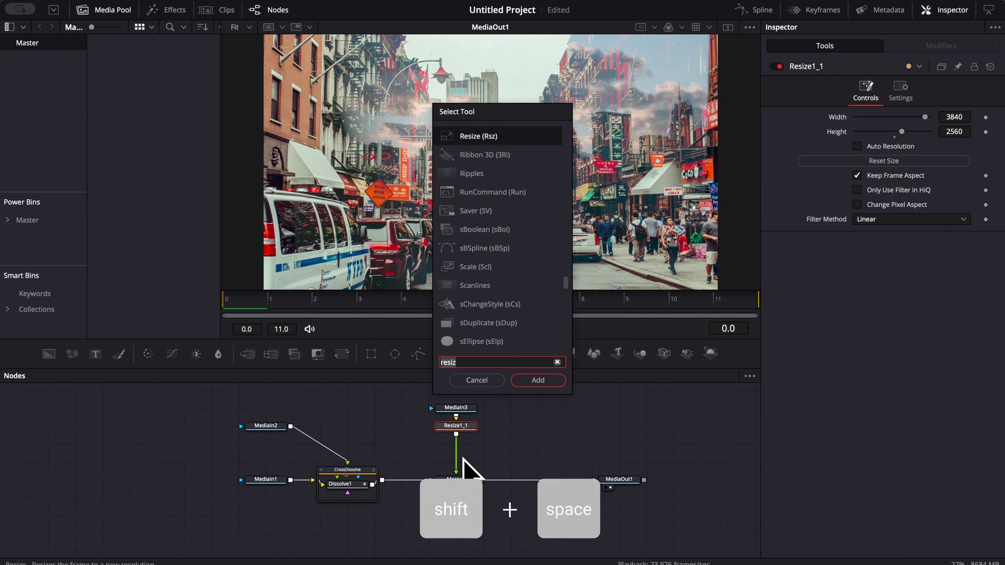
key("BackSpace")
key("BackSpace")
key("BackSpace")
key("BackSpace")
key("BackSpace")
type("tim")
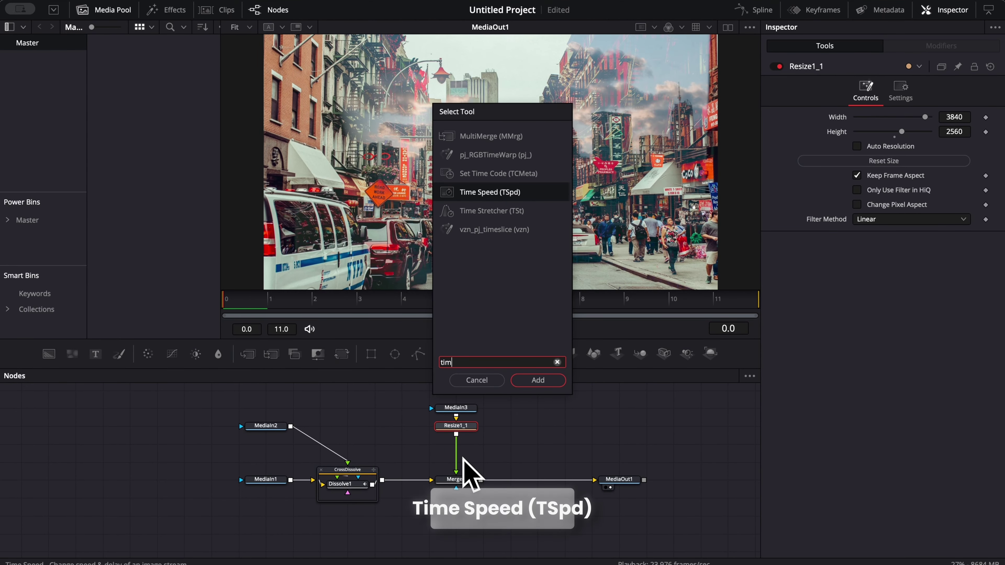
key("Return")
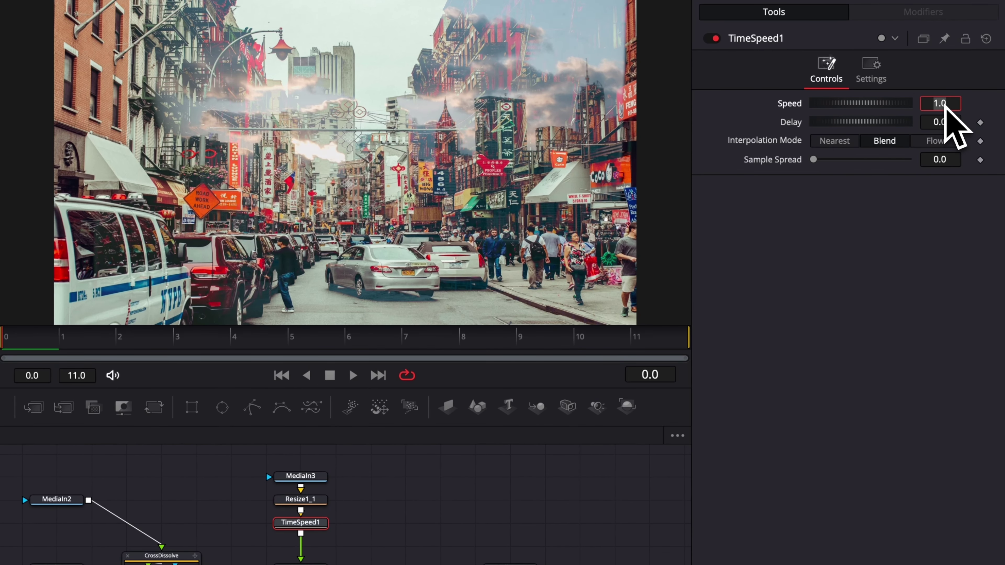
Set TimeSpeed1 to Speed 0.25 with Nearest interpolation and check it from frame 0
type("0.5")
key("Tab")
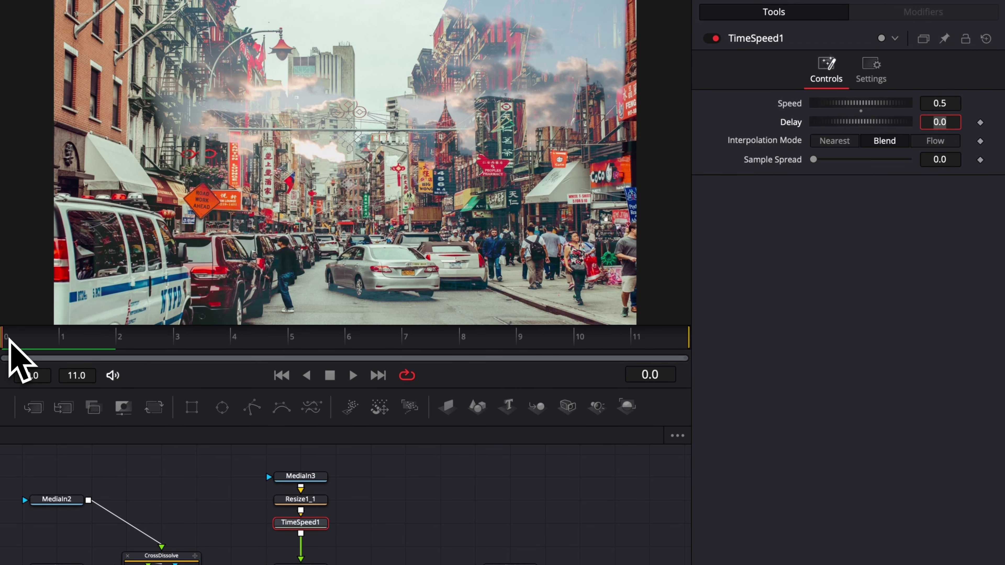
key("Return")
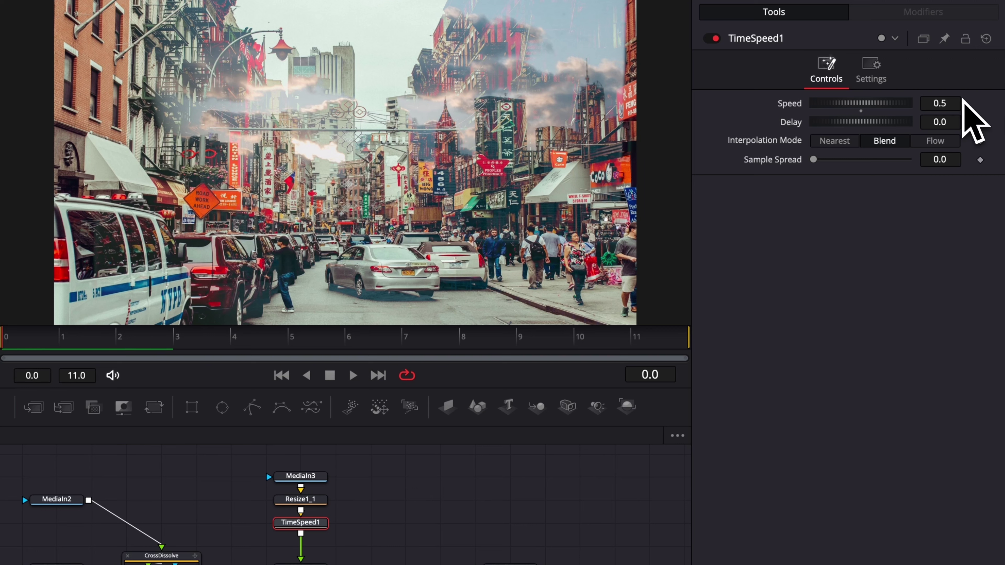
left_click(842, 145)
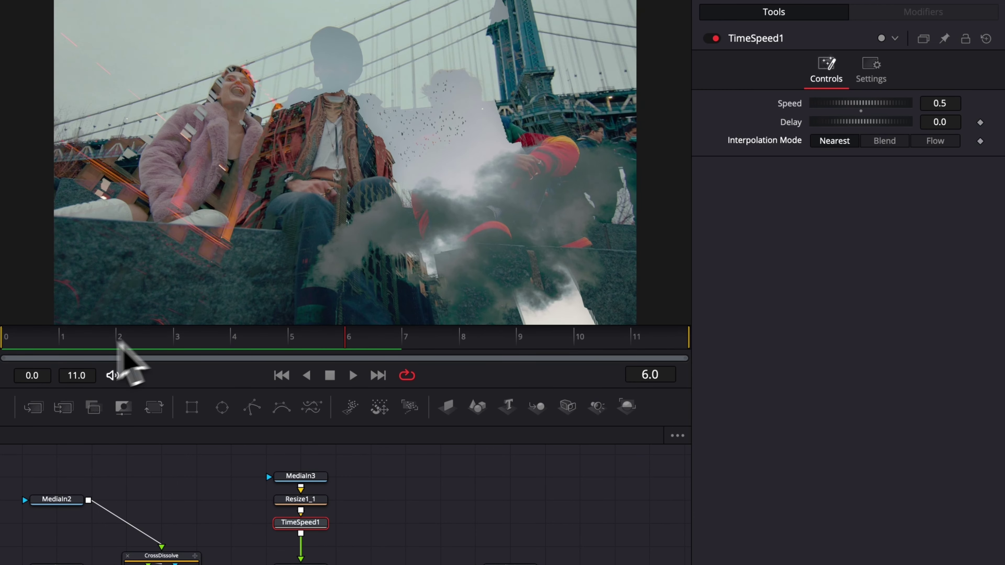
left_click(35, 342)
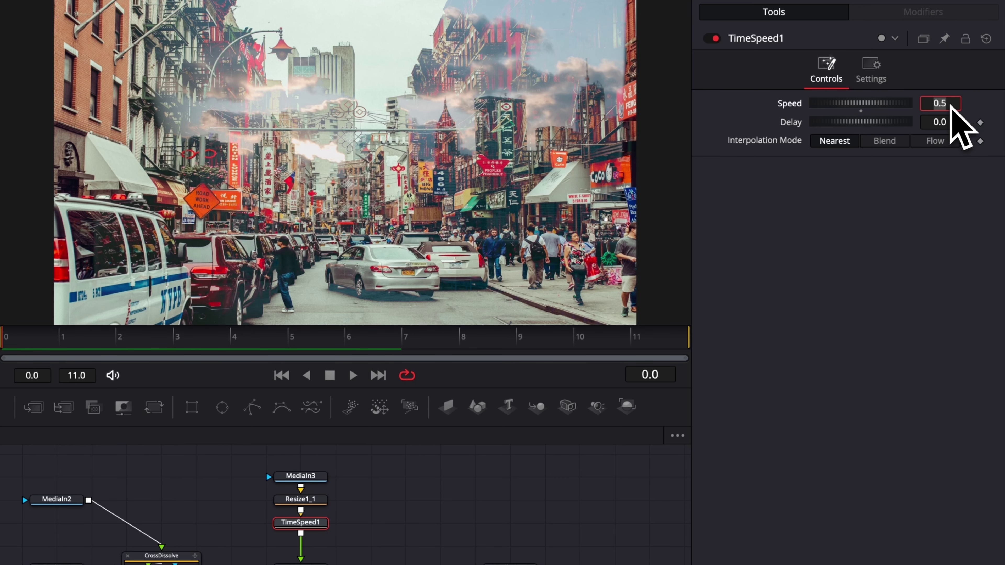
type("0.25")
key("Return")
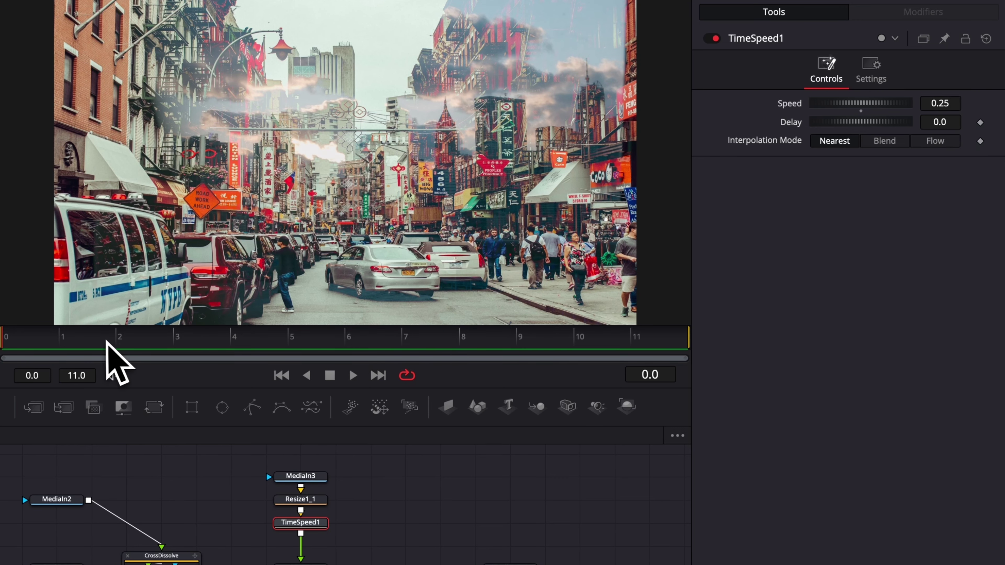
left_click(104, 341)
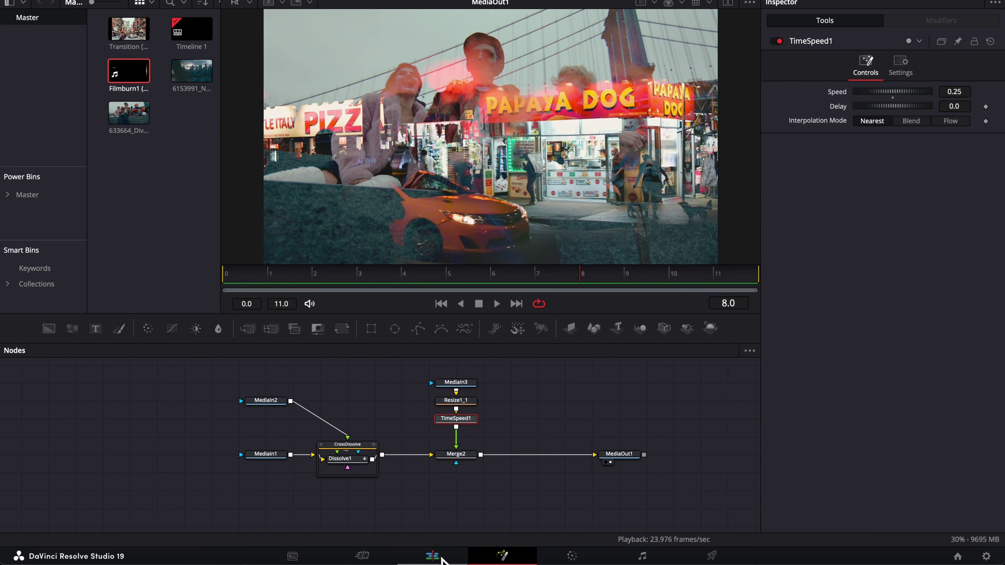
Preview the slowed photo transition from the dissolve start on the Edit page timeline
left_click(432, 556)
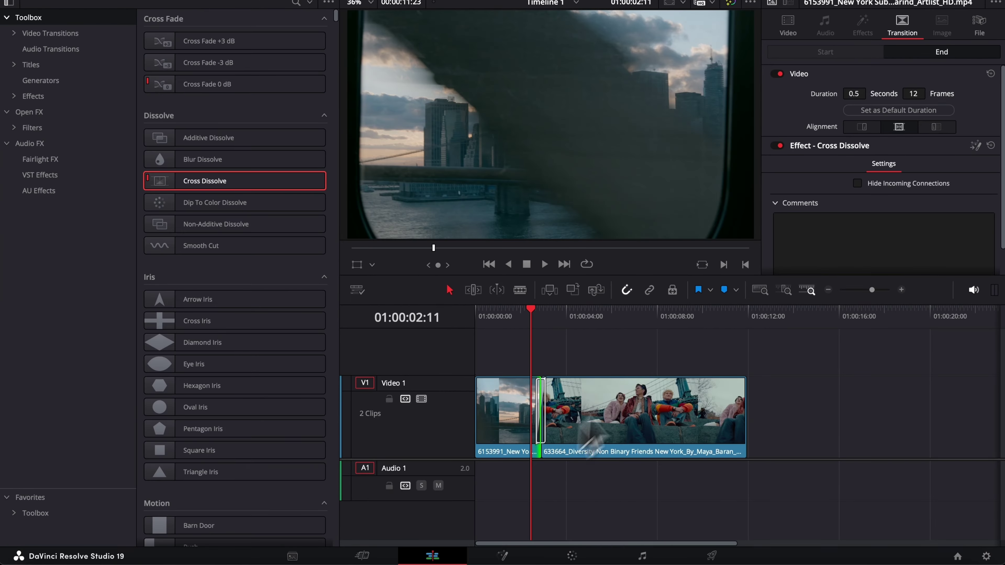
left_click(535, 315)
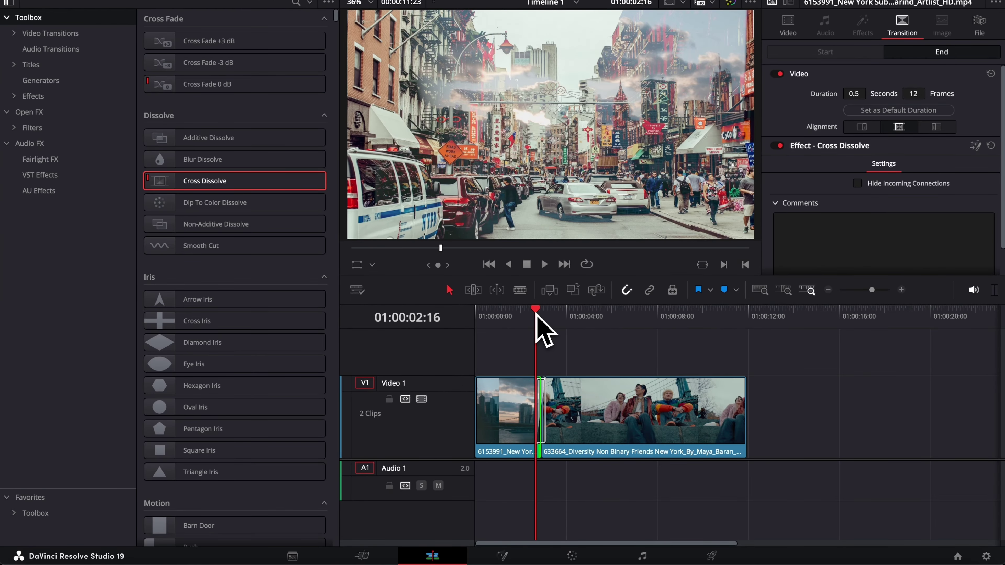
key("space")
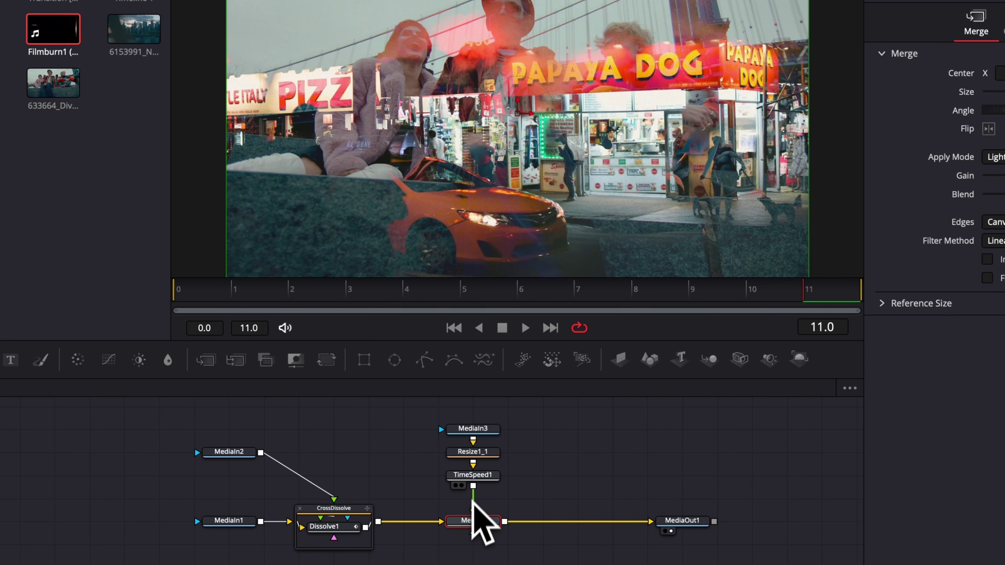
Delete the TimeSpeed1 node and scrub through the transition frames in Fusion
left_click(473, 477)
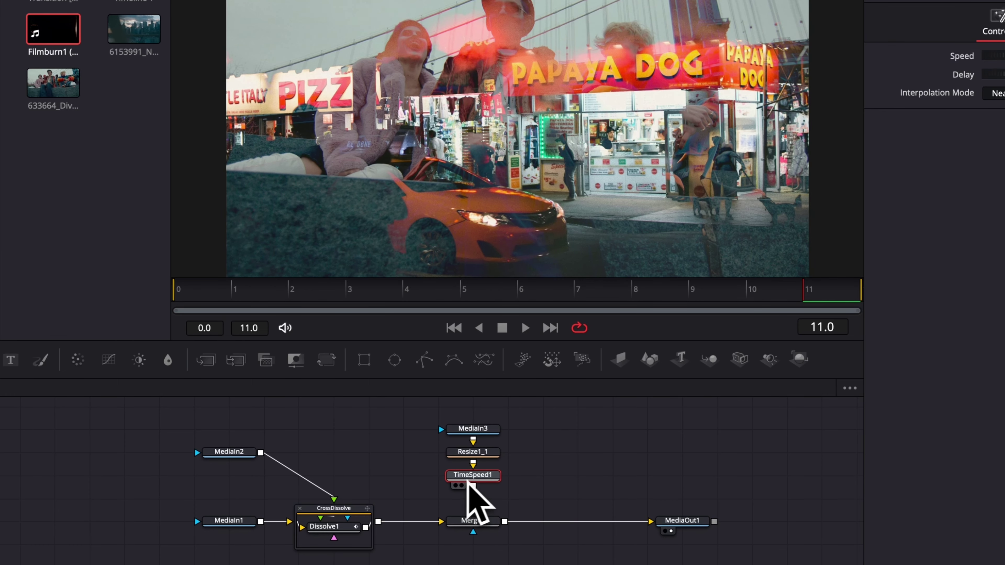
key("Delete")
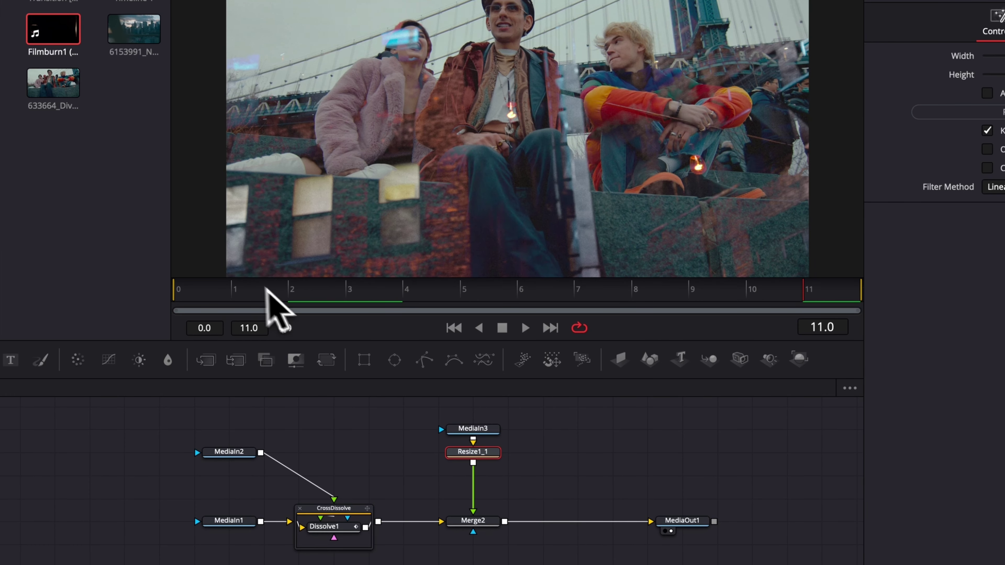
left_click_drag(208, 297, 536, 287)
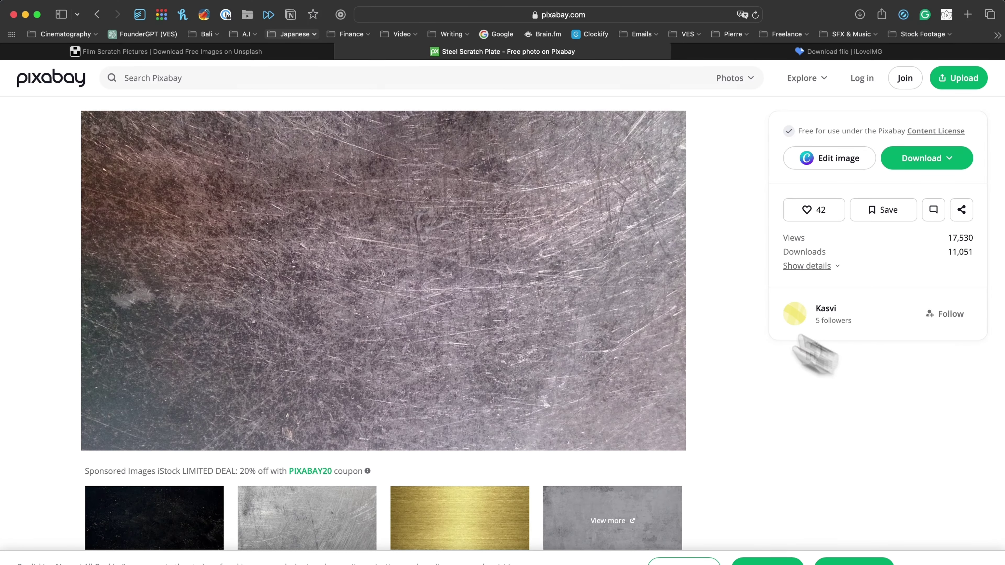
Download Pixabay's Steel Scratch Plate photo at 1920×1079 as steel-947162_1920.jpg
left_click(915, 168)
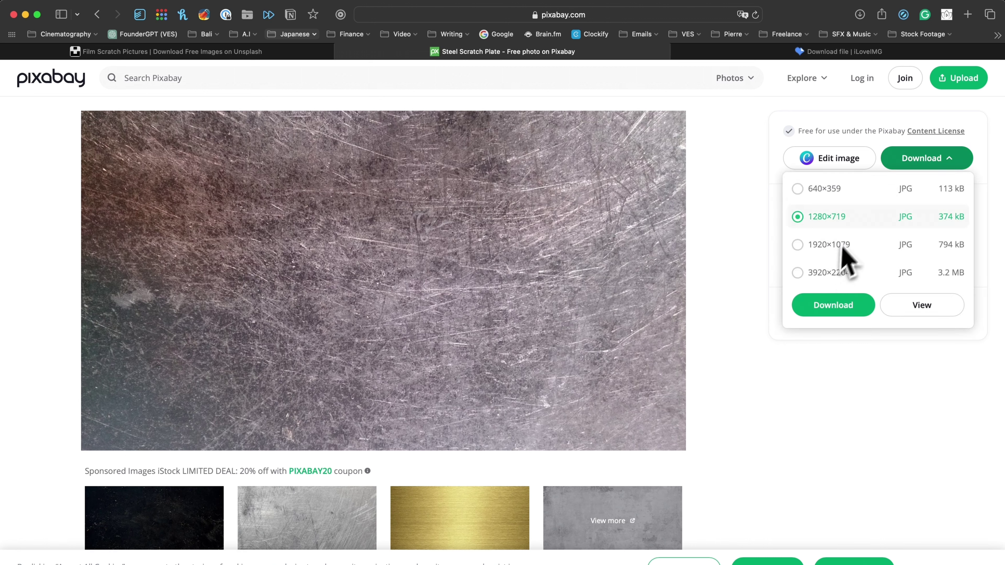
left_click(797, 244)
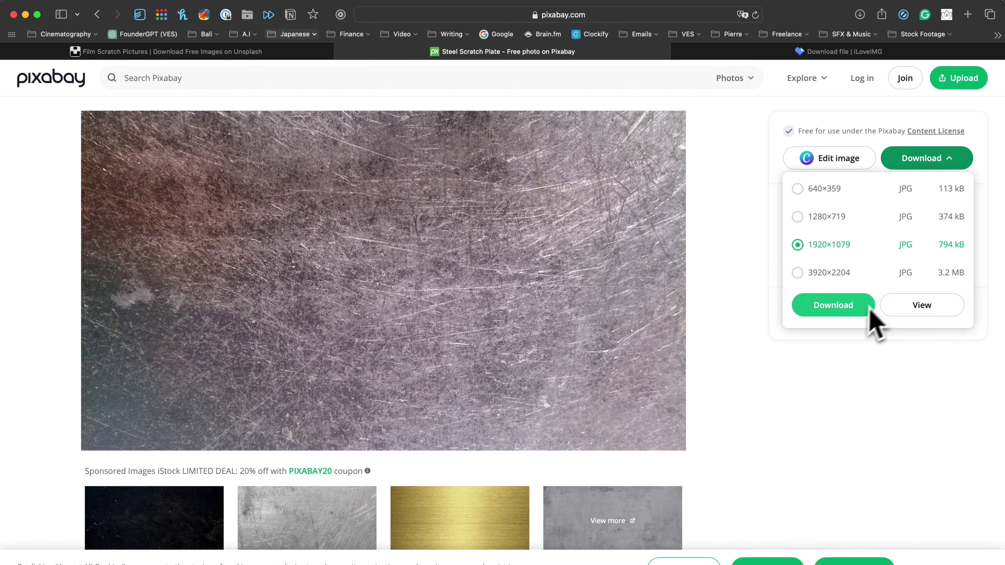
left_click(809, 306)
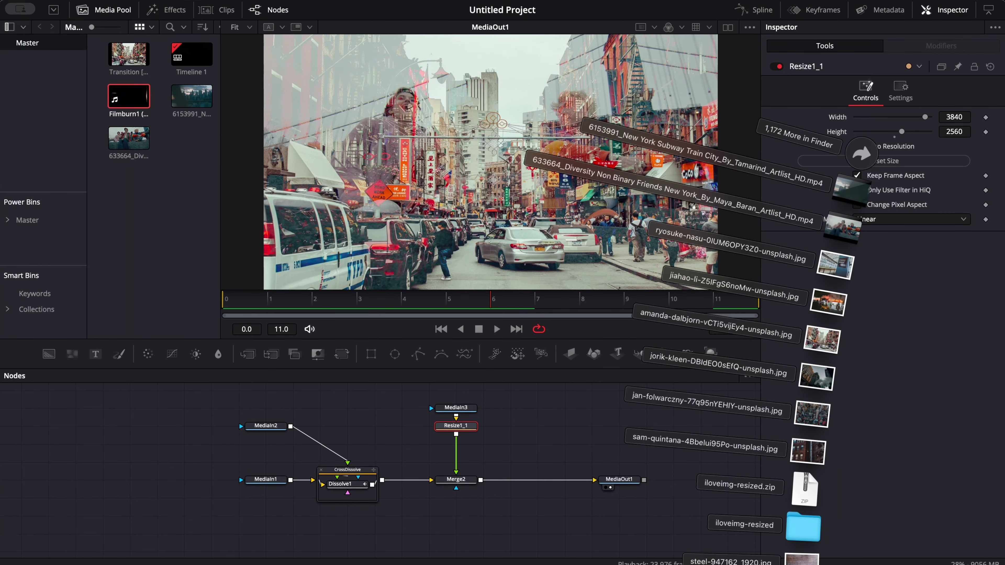
Bring in the steel scratch image as MediaIn4, merge it over the composite, and scale it to fill the frame
left_click_drag(801, 558, 533, 427)
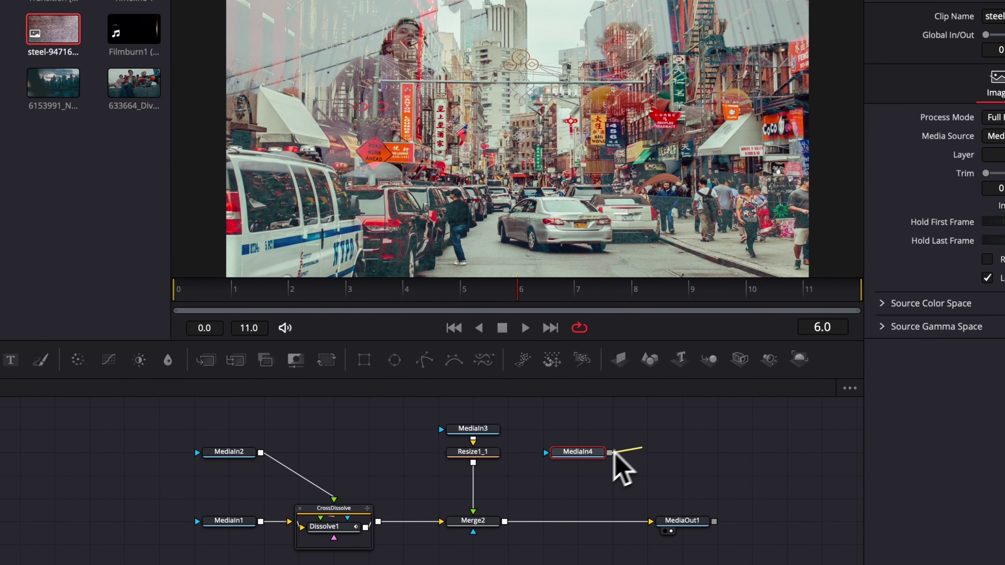
left_click_drag(613, 454, 508, 525)
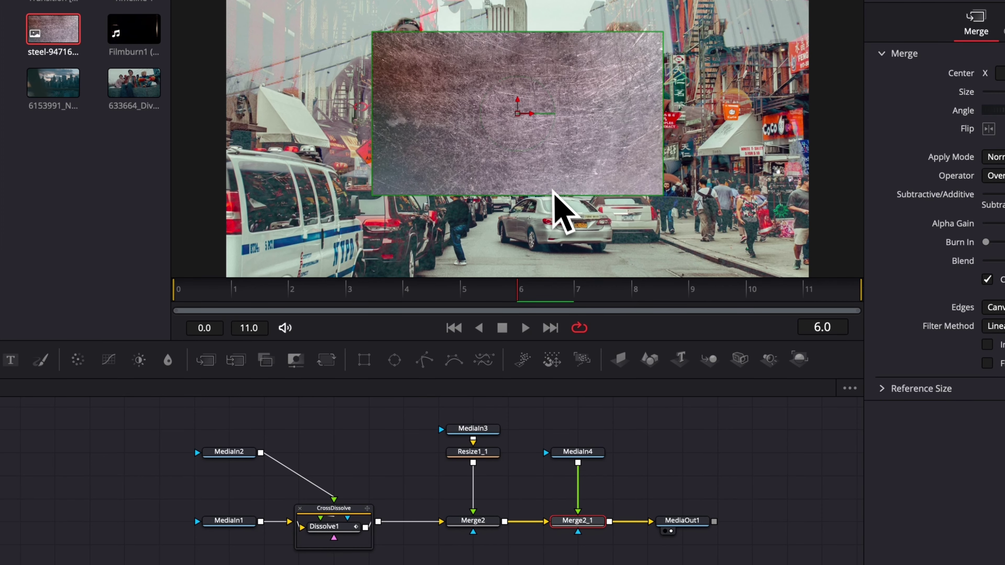
left_click_drag(552, 193, 538, 314)
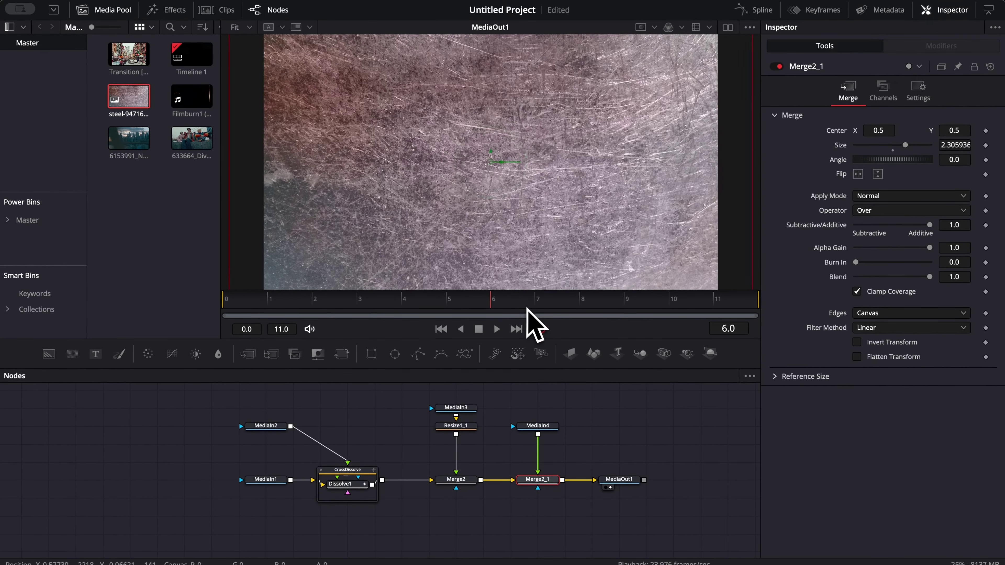
Set Merge2_1 to Screen mode at 0.693 gain and 0.496 blend, then play the preview
left_click(878, 196)
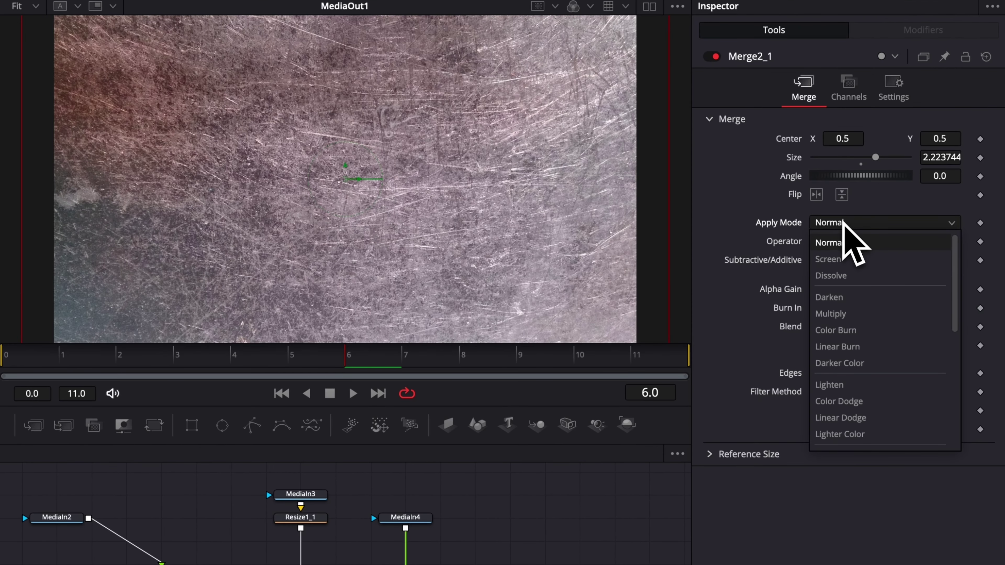
left_click(841, 258)
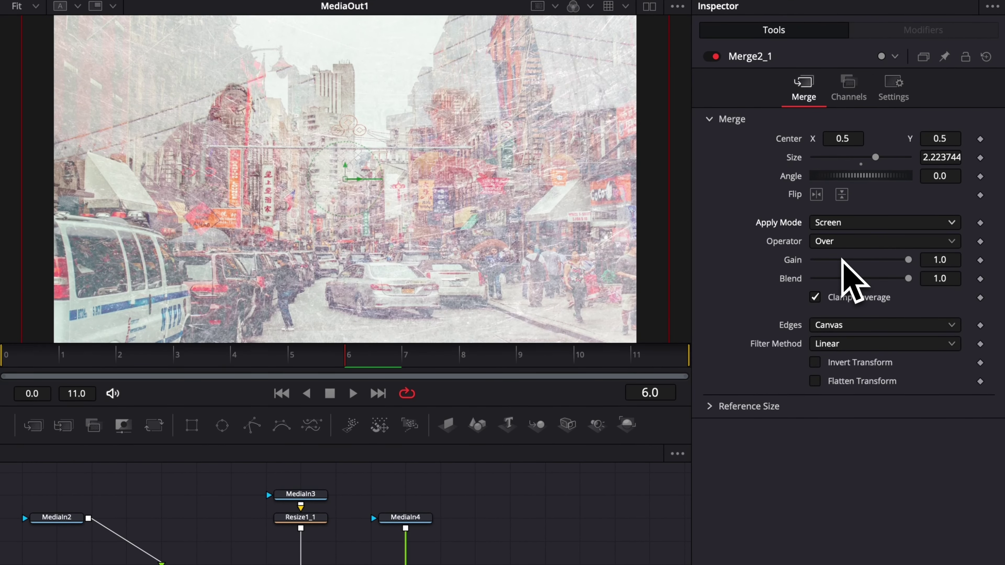
left_click_drag(909, 279, 863, 278)
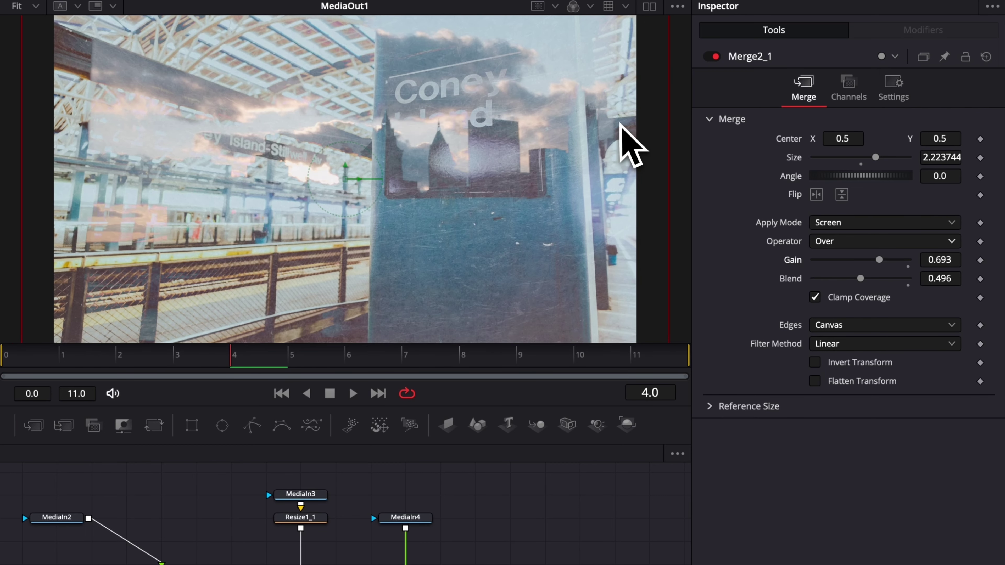
left_click(10, 355)
key("space")
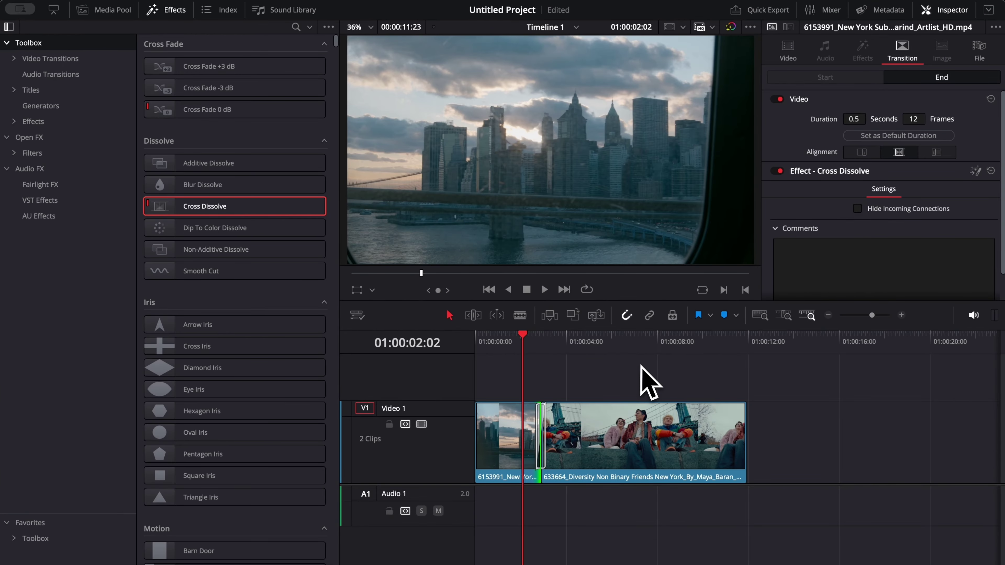
left_click(535, 341)
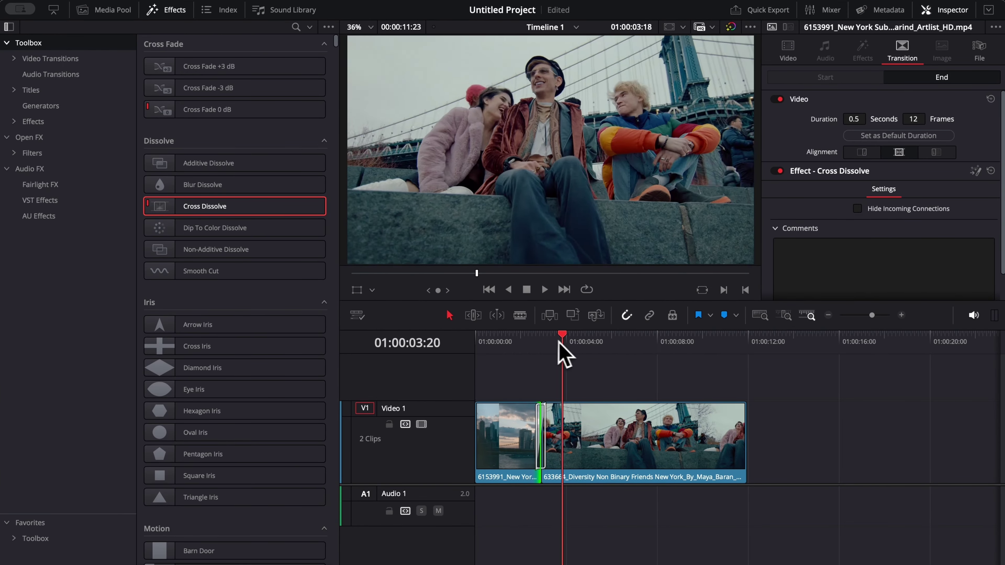
left_click_drag(562, 342, 535, 339)
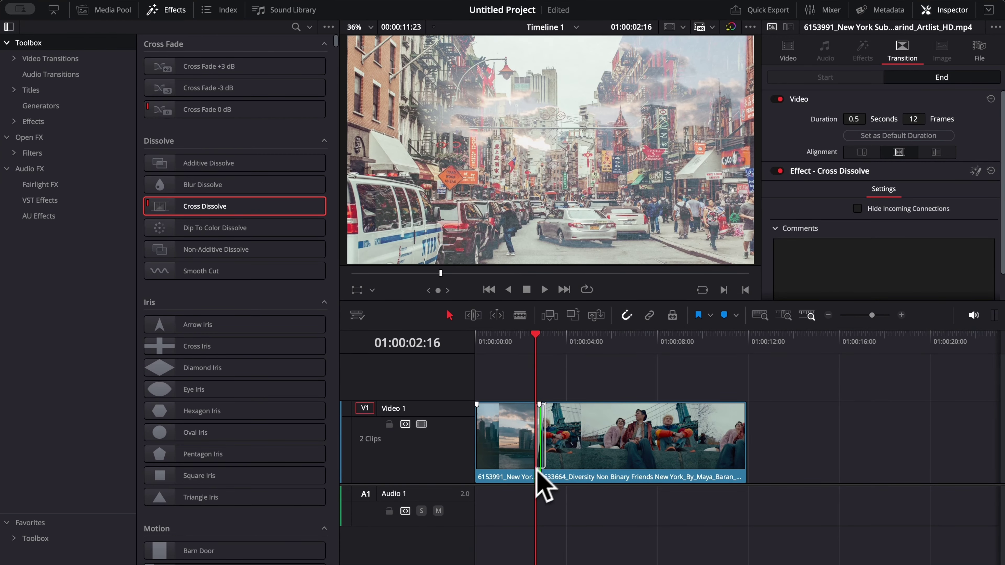
key("space")
key("space")
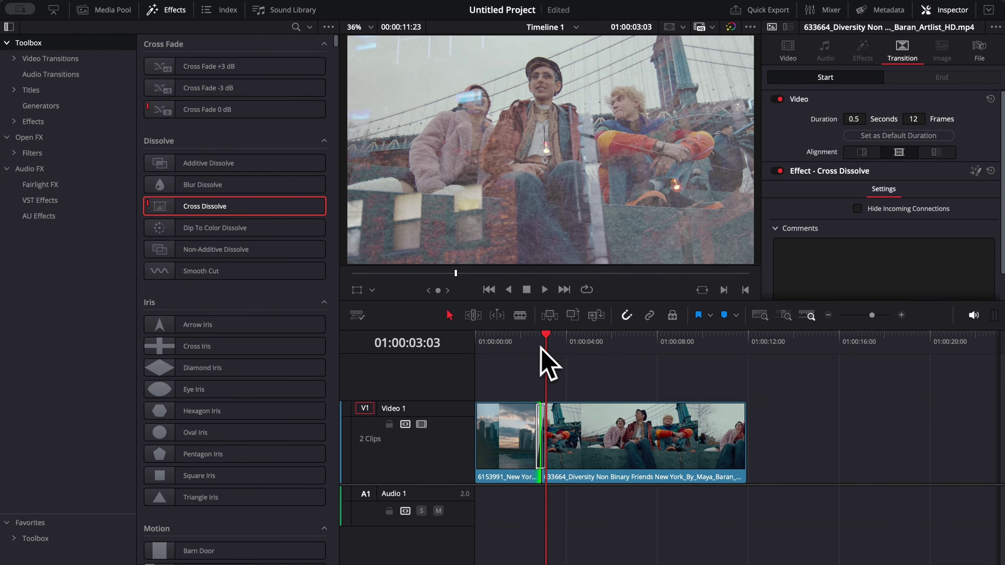
left_click(536, 343)
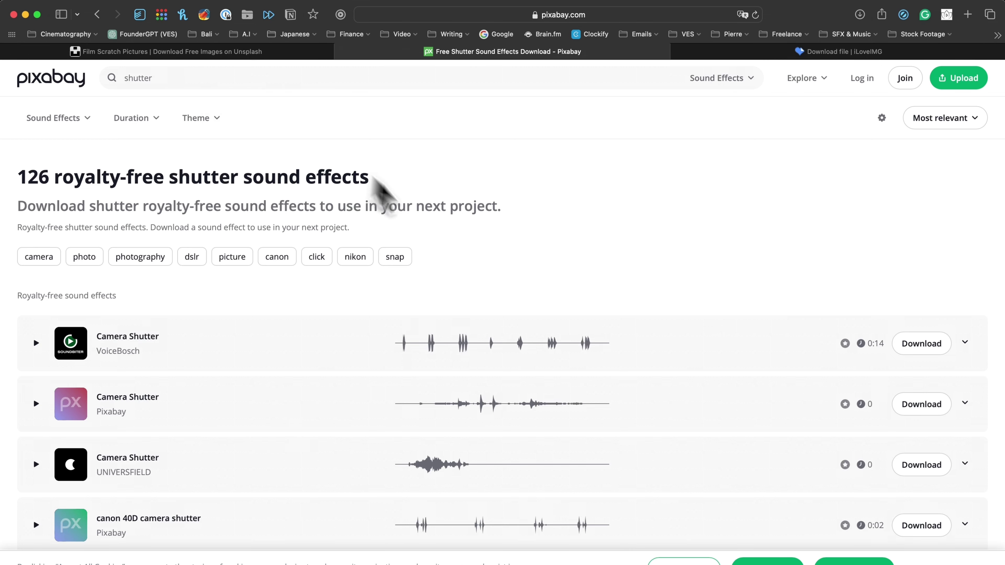
scroll(451, 240, "down", 2)
scroll(298, 308, "down", 6)
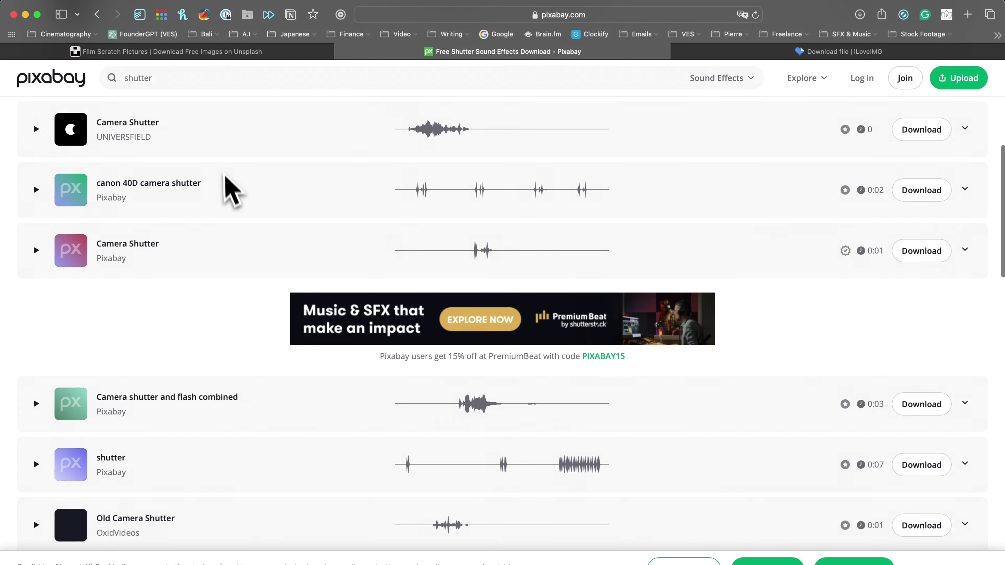
scroll(229, 184, "down", 3)
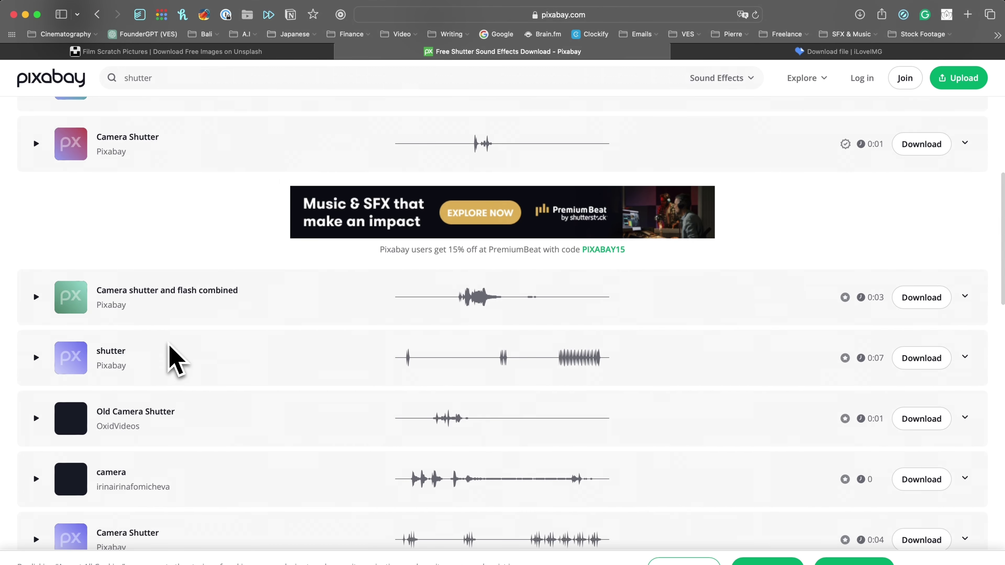
scroll(174, 358, "down", 8)
scroll(173, 358, "up", 20)
scroll(169, 344, "down", 3)
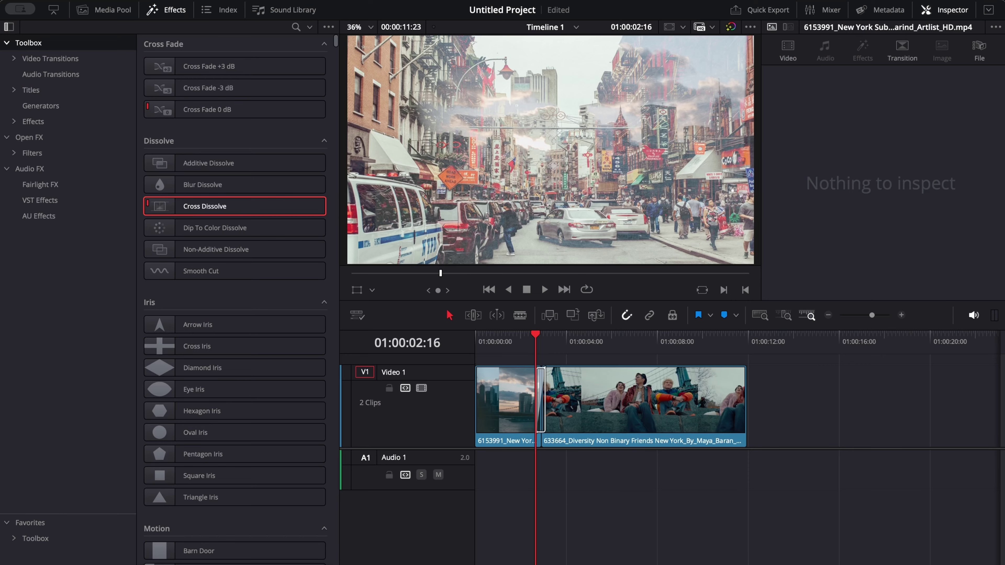
Place the camera shutter sound on Audio 1 and the shutter-and-flash sound on a second track
left_click(807, 560)
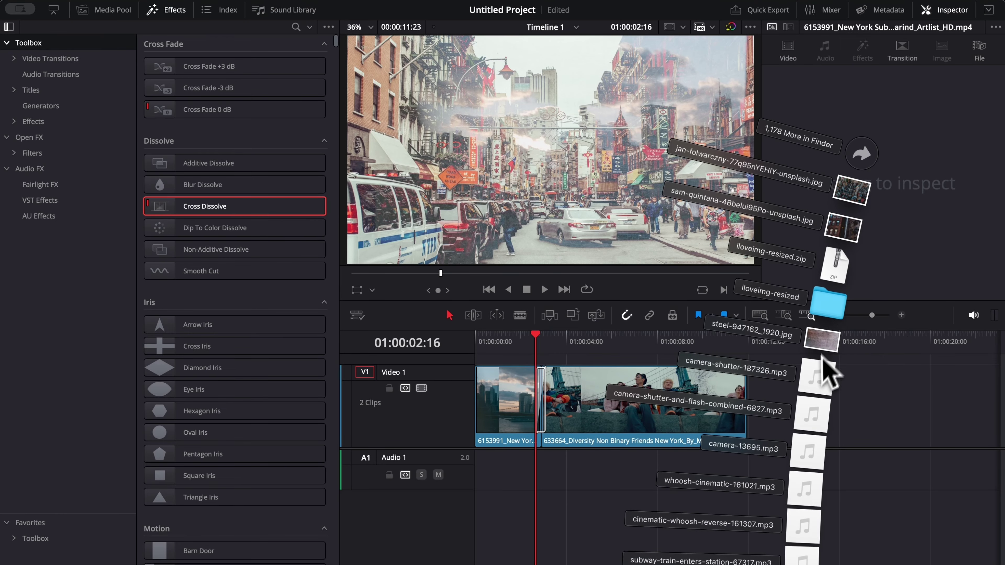
left_click_drag(818, 374, 543, 473)
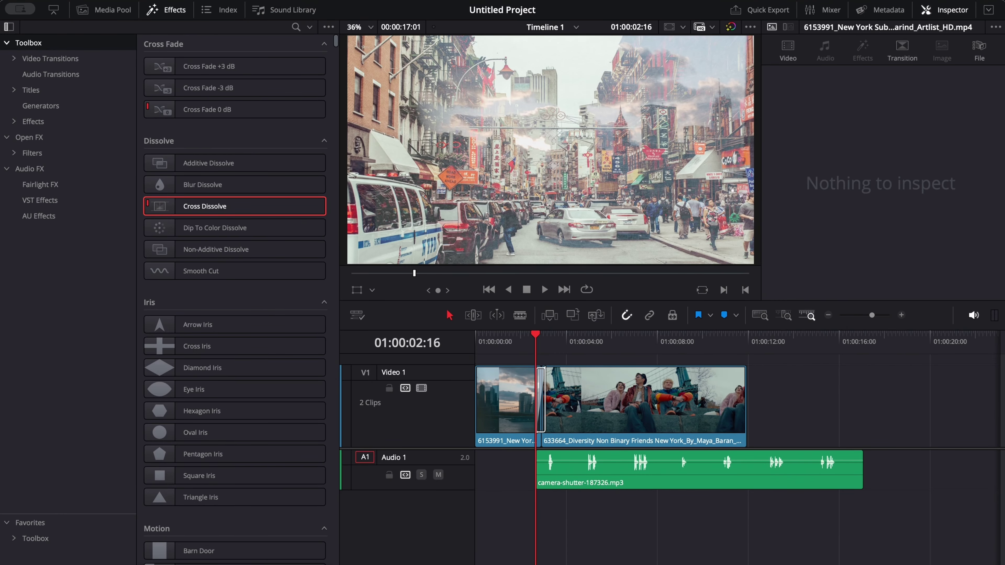
left_click(802, 554)
left_click_drag(824, 415, 641, 532)
Add another short clip and the reverse whoosh to Audio 2, and slide the camera shutter earlier
left_click(806, 559)
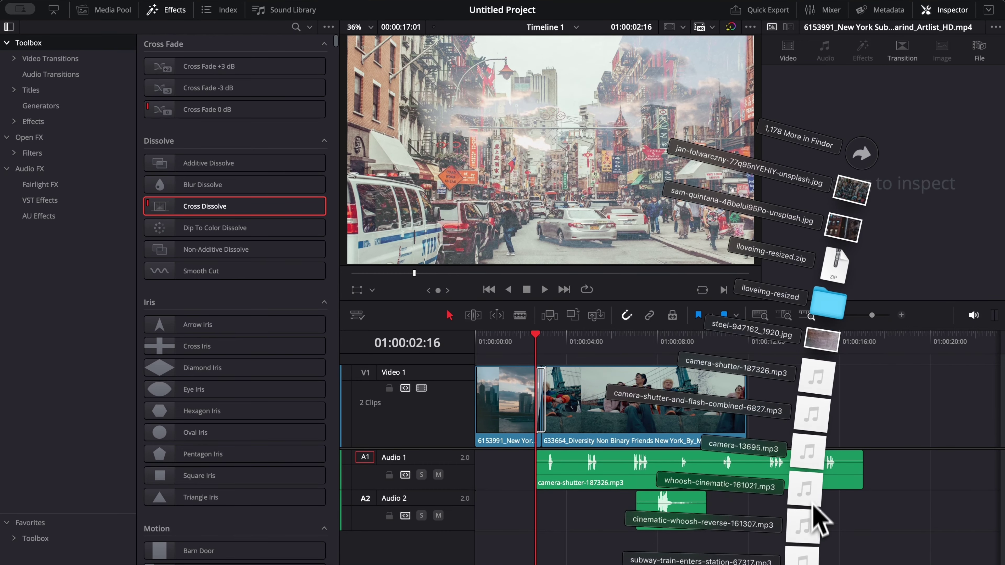
left_click_drag(812, 491, 750, 514)
left_click(807, 560)
left_click_drag(807, 543, 777, 525)
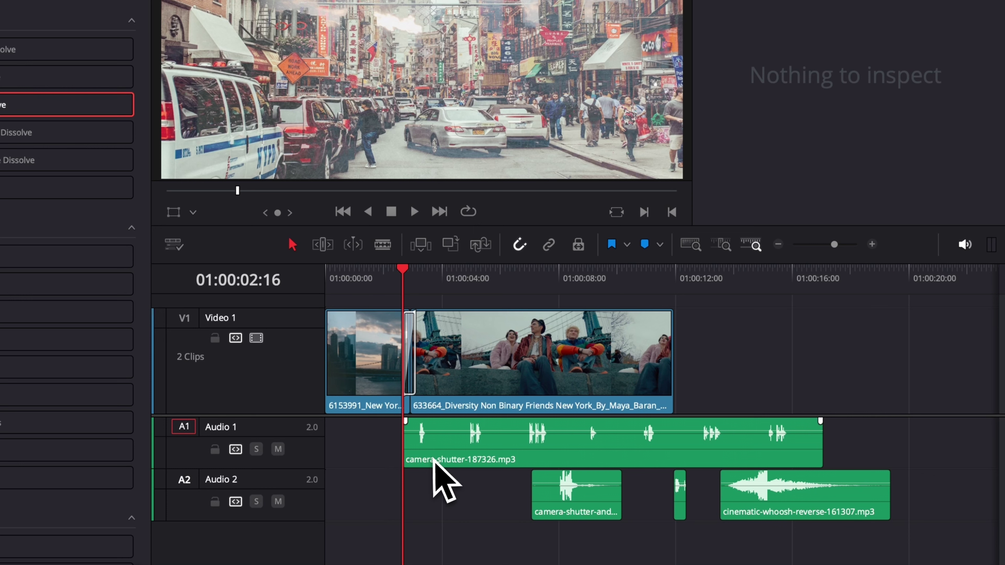
mouse_move(435, 462)
left_mouse_down()
mouse_move(426, 467)
mouse_move(425, 455)
left_mouse_up()
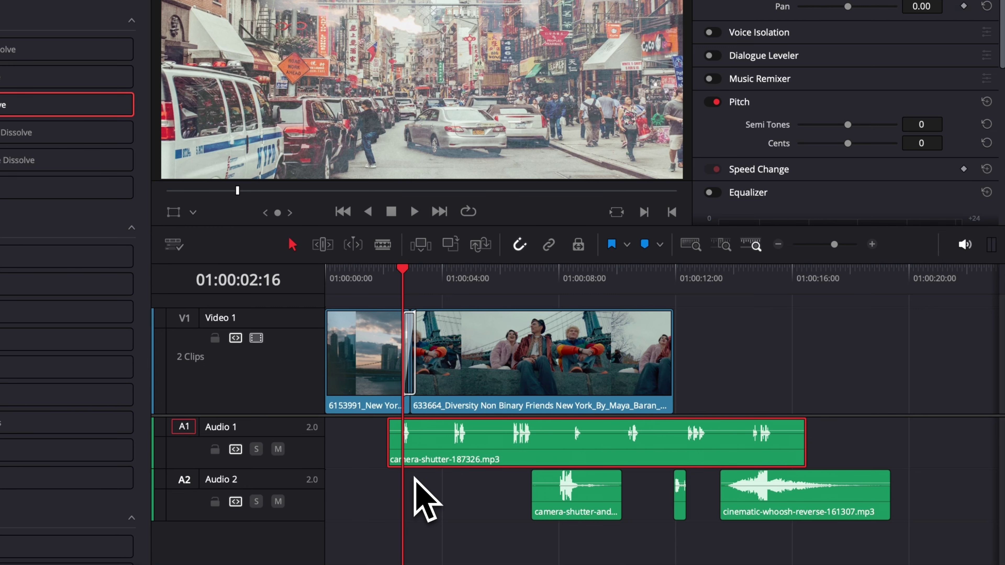
Blade the shutter sound at the cut and delete the part before it
key("ctrl+equal")
key("ctrl+b")
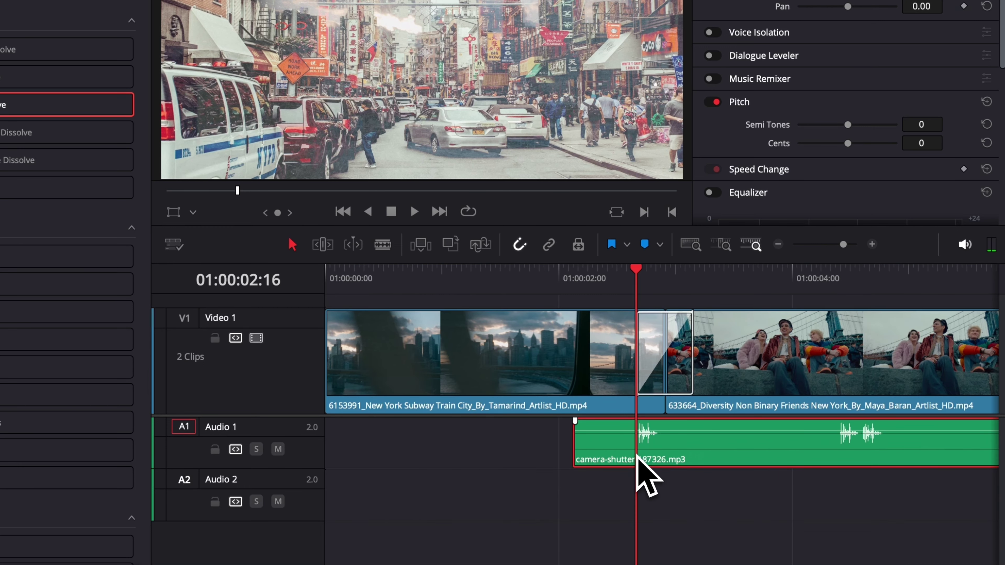
key("Delete")
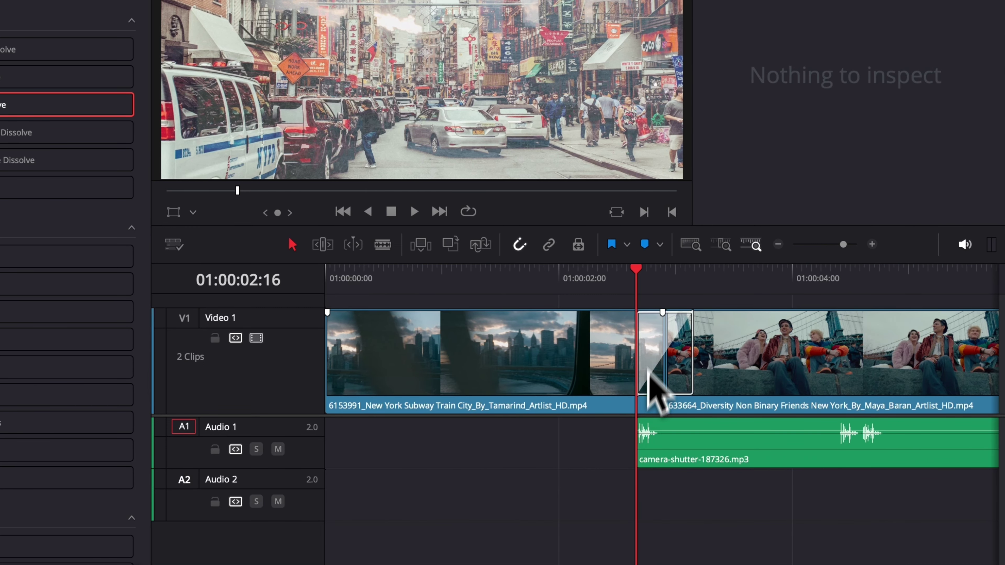
left_click_drag(663, 273, 651, 279)
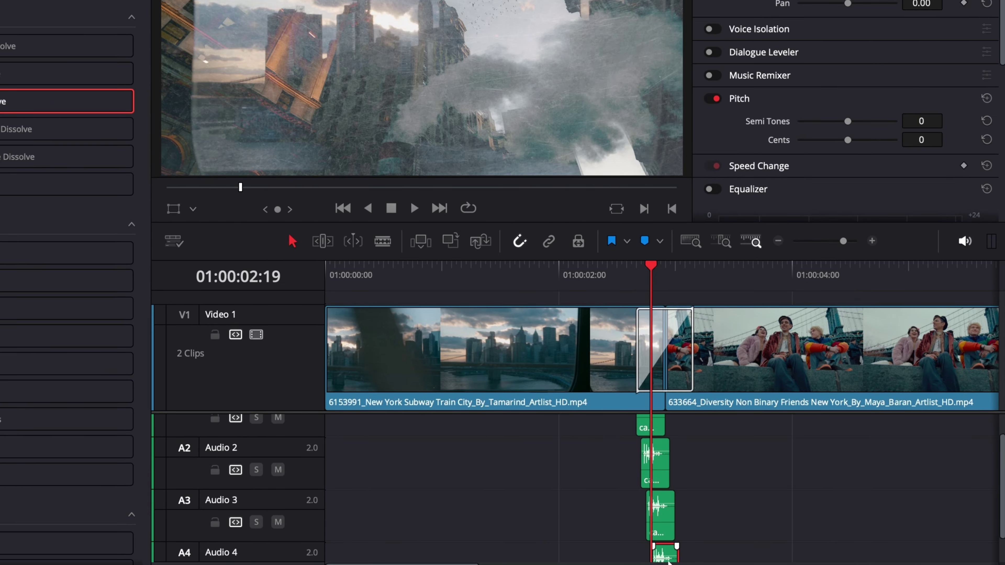
Offset a shutter copy, make the stacked shutter clips a compound clip, and trim the whoosh start
left_click_drag(643, 449, 682, 562)
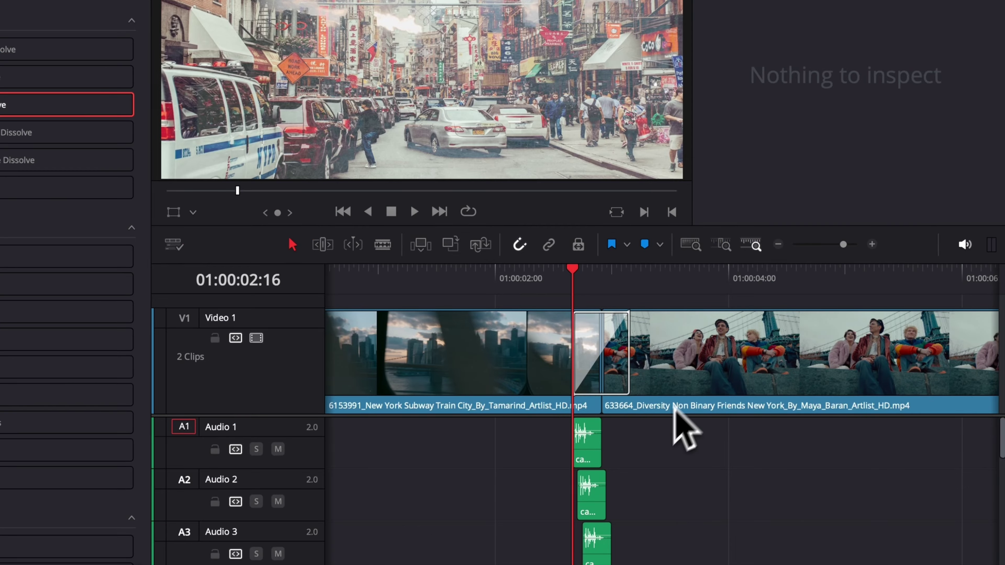
left_click_drag(554, 467, 712, 564)
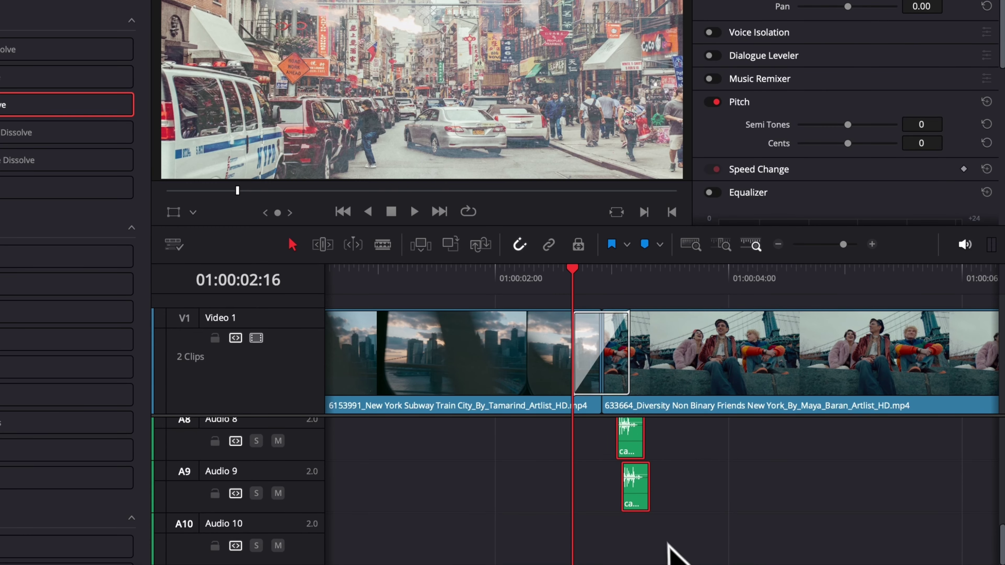
right_click(643, 509)
left_click(673, 87)
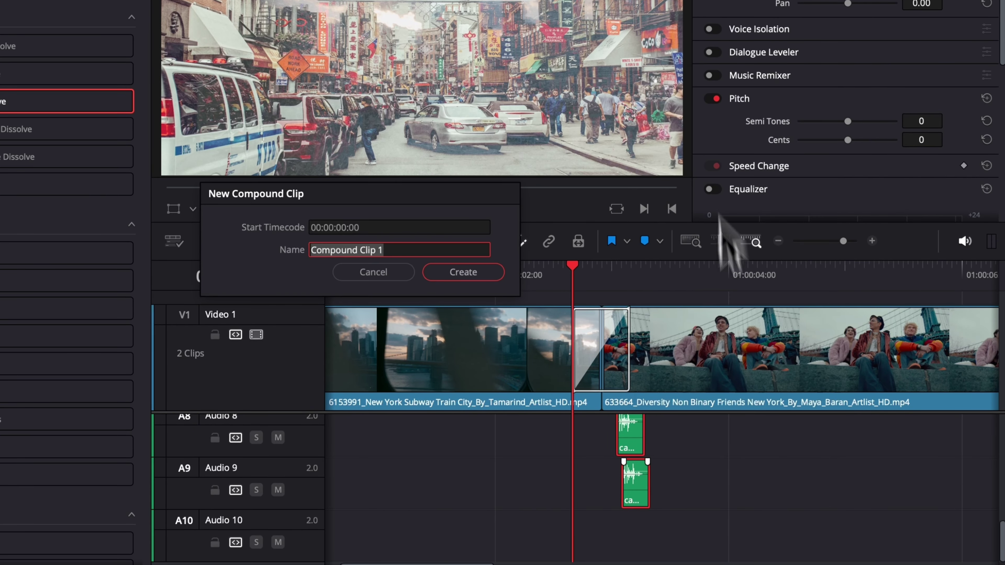
key("Return")
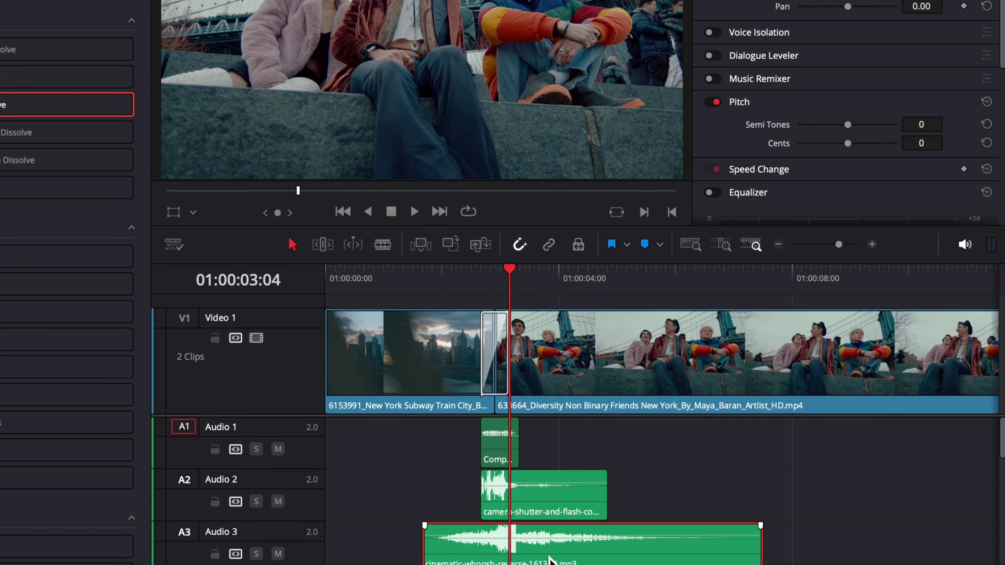
left_click_drag(427, 548, 471, 550)
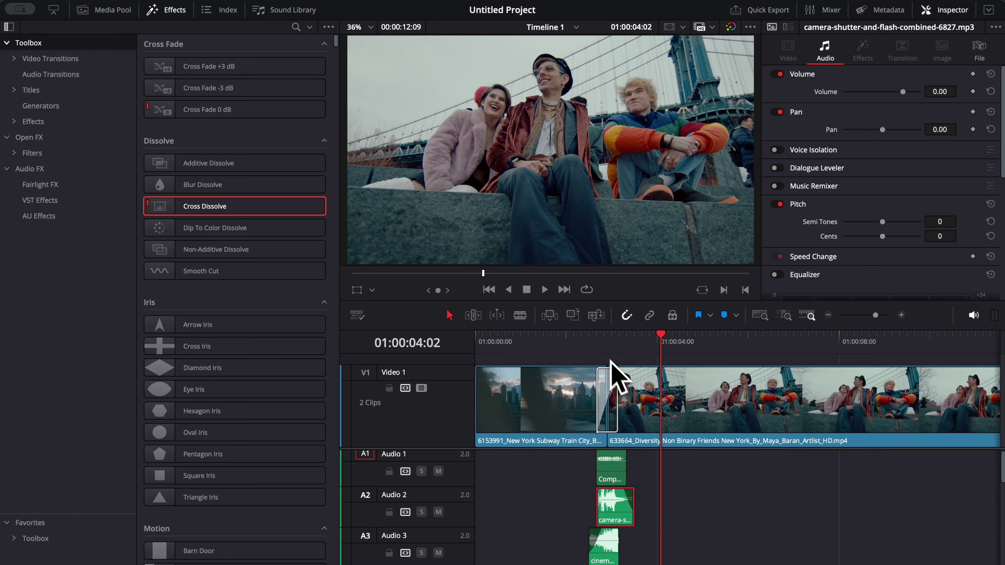
Scrub the frames around the transition and select the Cross Dissolve between the clips
left_click_drag(603, 344, 645, 347)
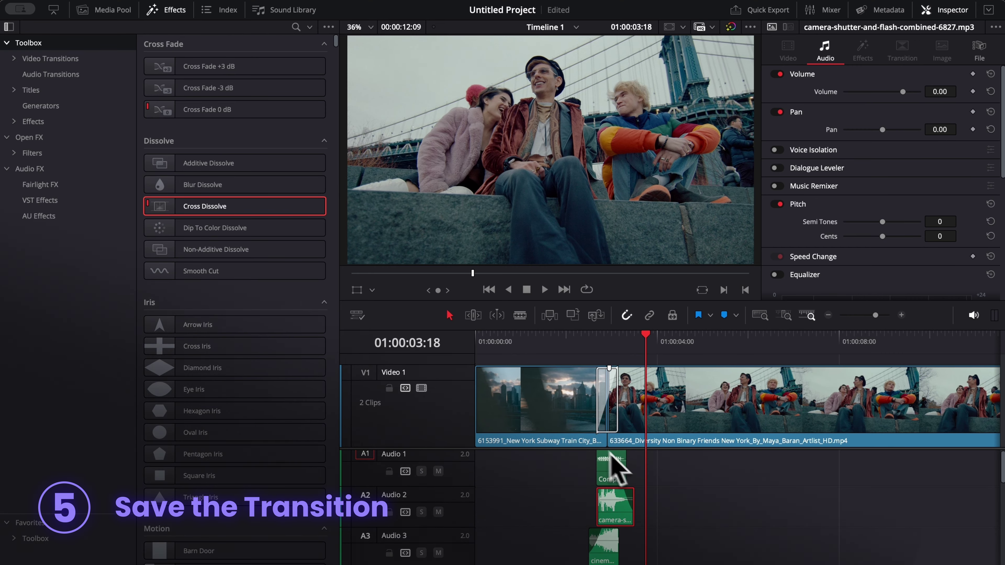
left_click(608, 346)
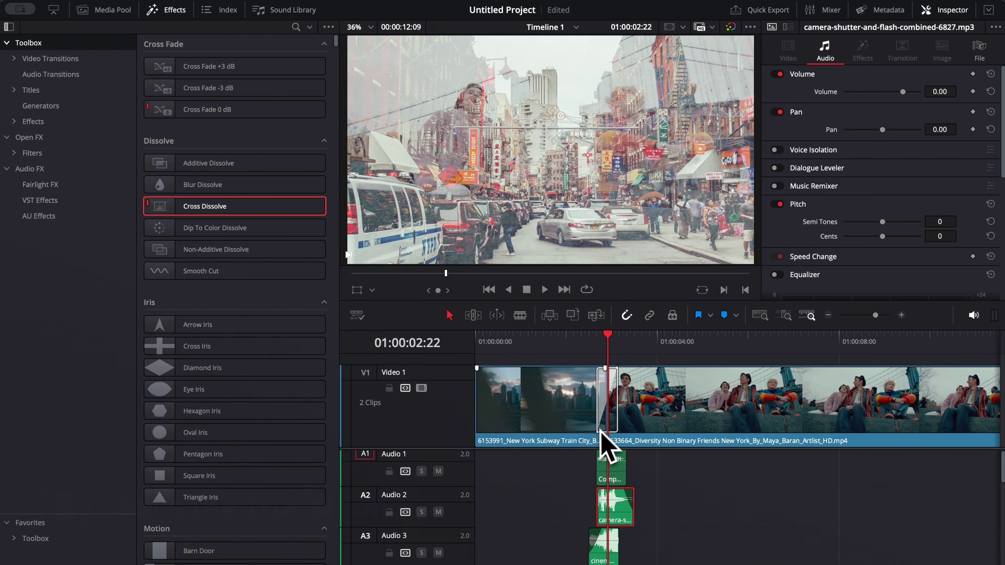
Save the Cross Dissolve as a transition preset named 'New York Transition'
left_click(599, 400)
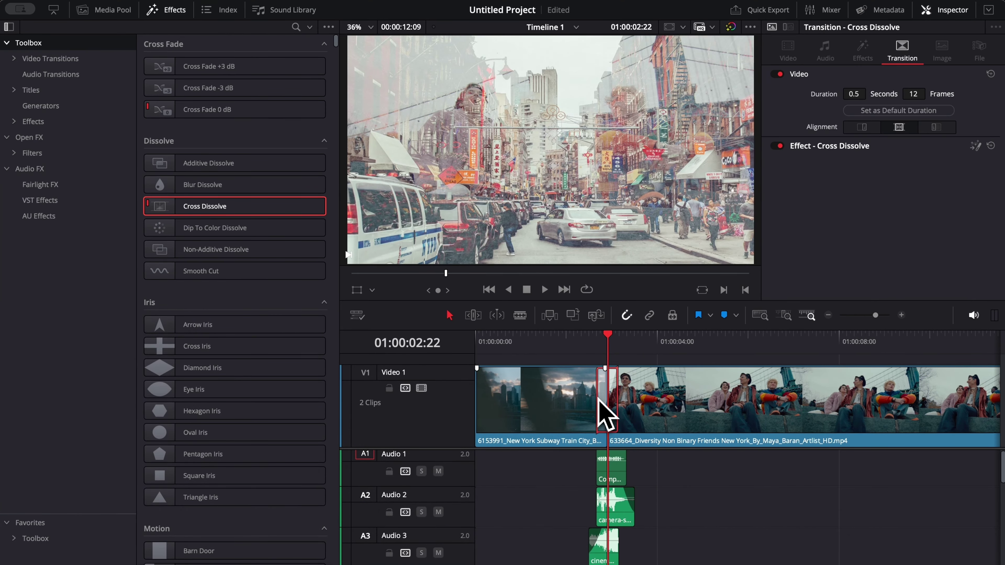
right_click(599, 399)
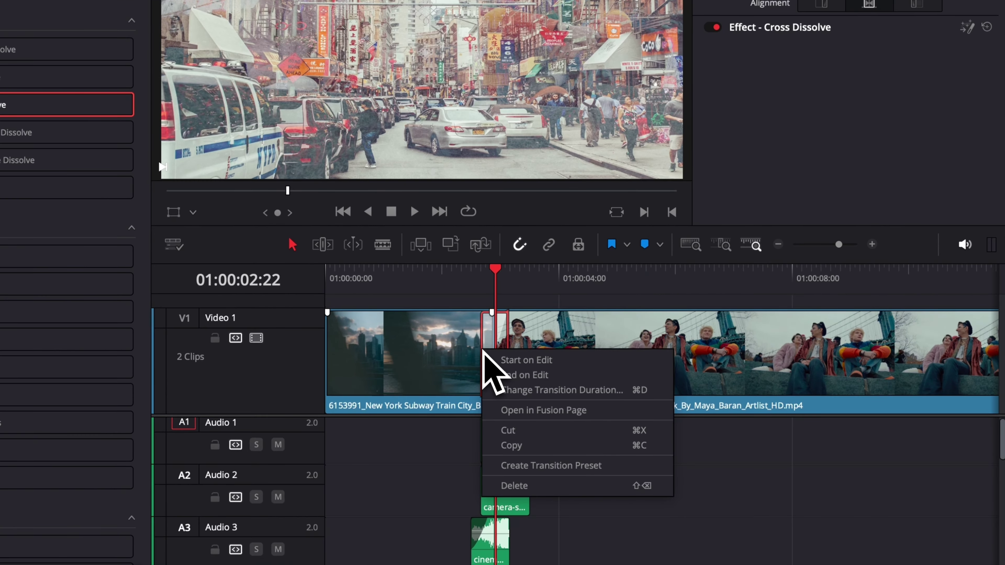
left_click(545, 466)
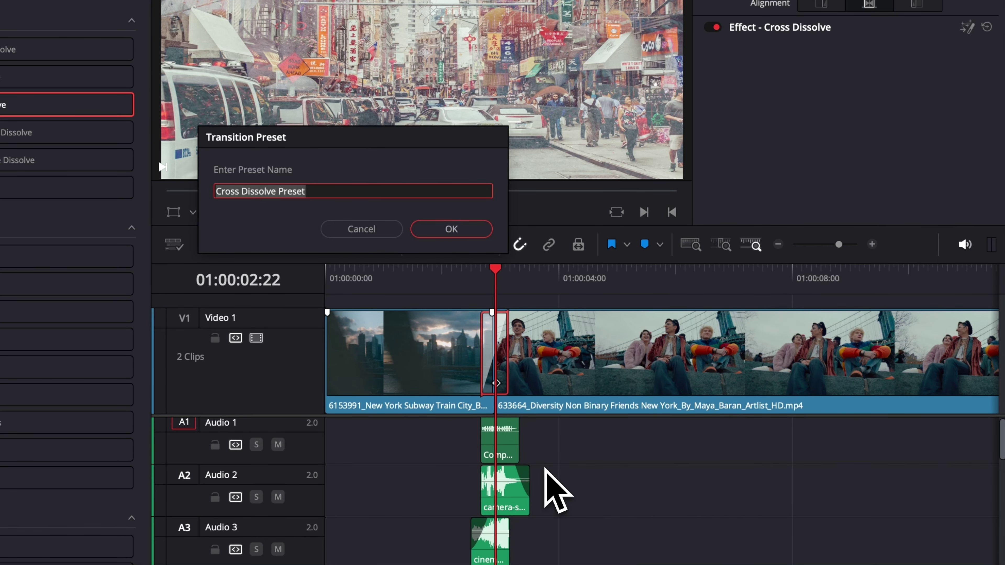
type("New York Transition")
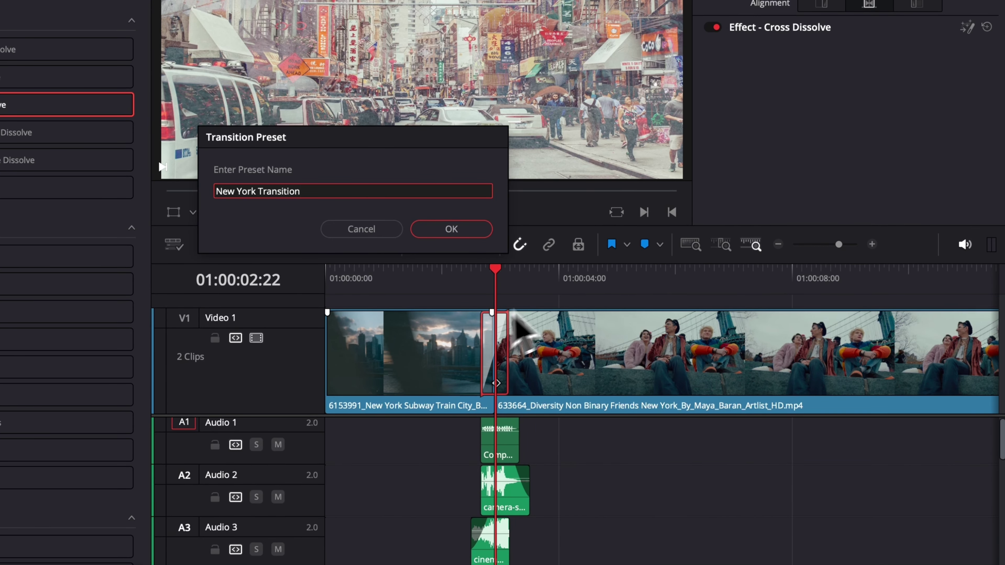
key("Return")
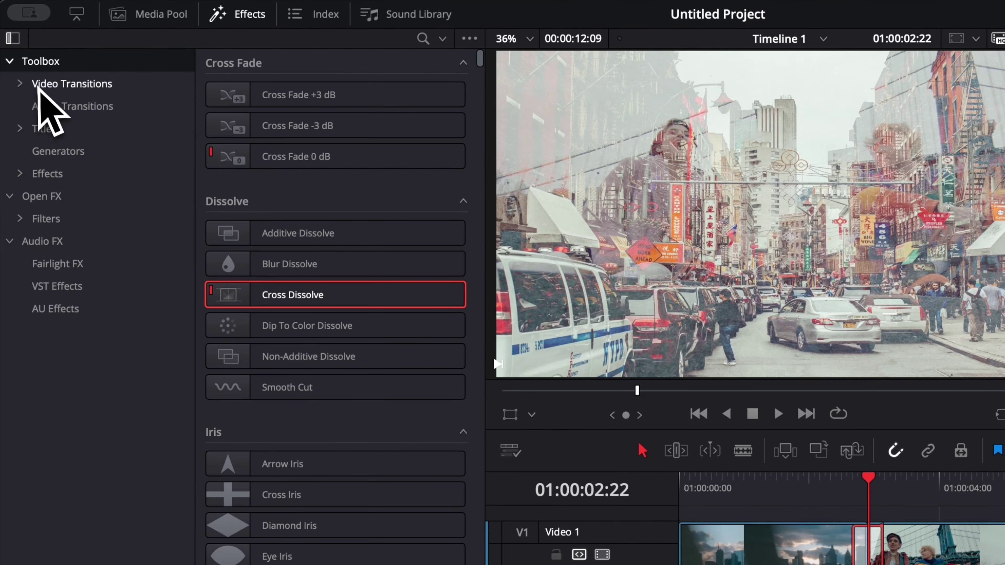
Search Video Transitions for 'new' and drag the New York Transition preset onto the cut
left_click(36, 60)
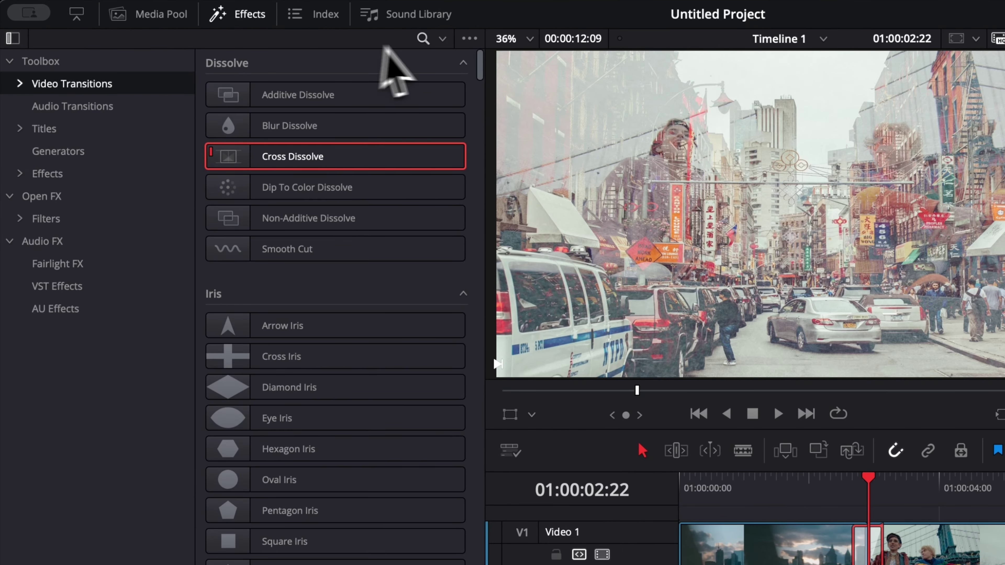
left_click(422, 38)
type("new")
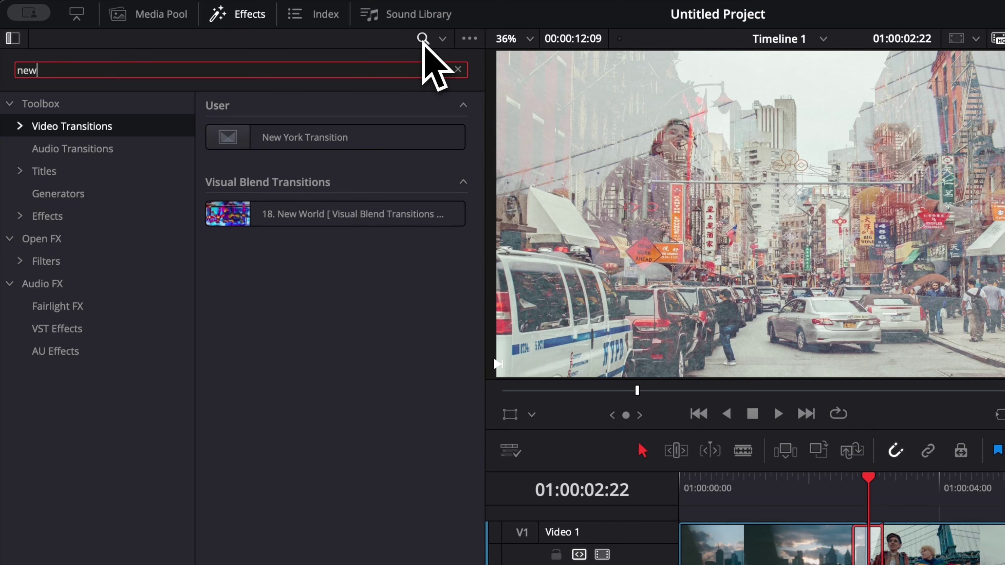
left_click_drag(295, 140, 870, 564)
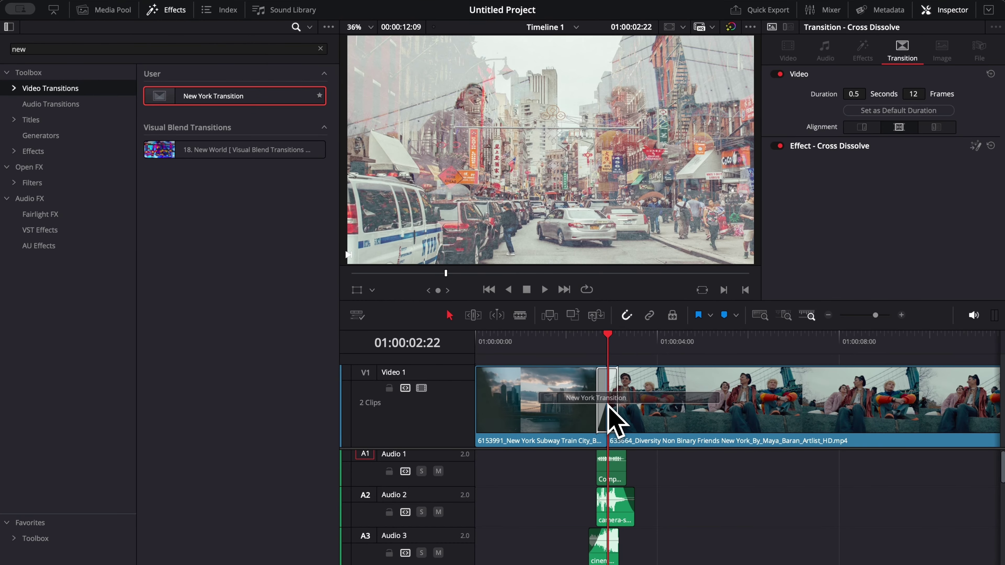
left_click_drag(607, 405, 610, 405)
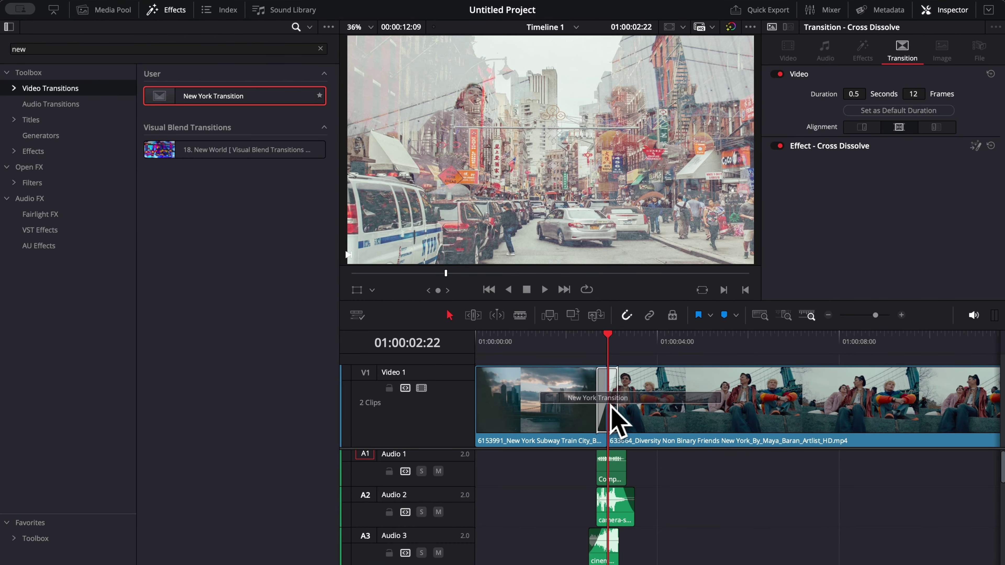